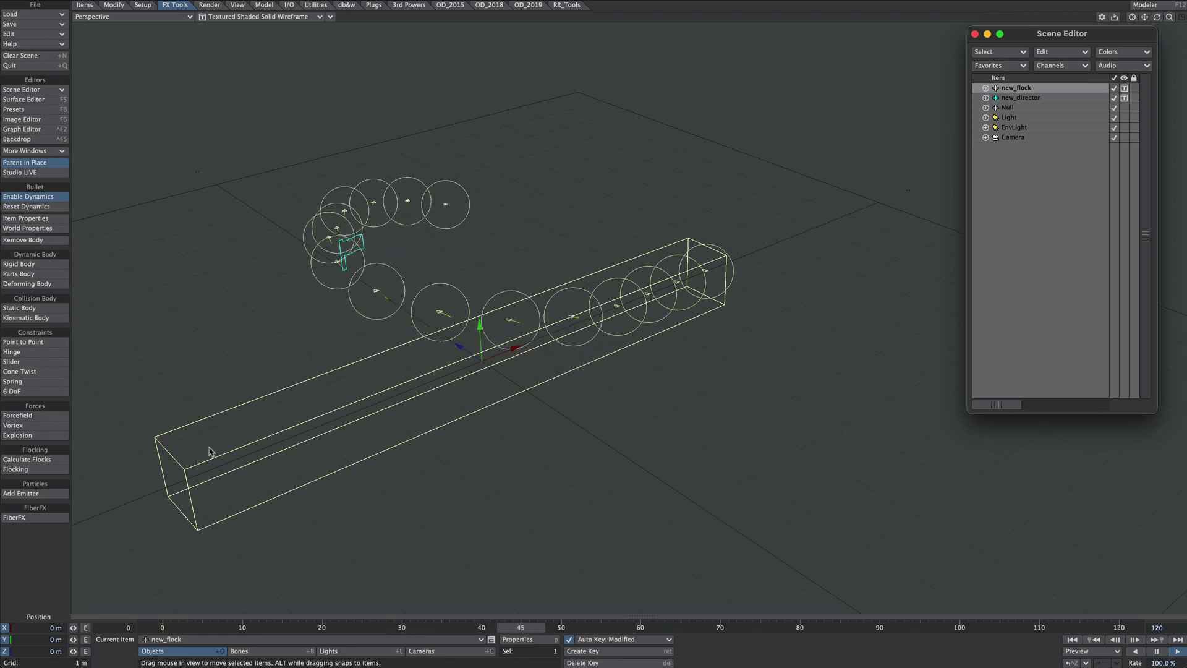
Open the flocking setup and review the flock's generator and agent settings and the goal director's properties.
{"action": "left_click", "coordinate": [54, 471]}
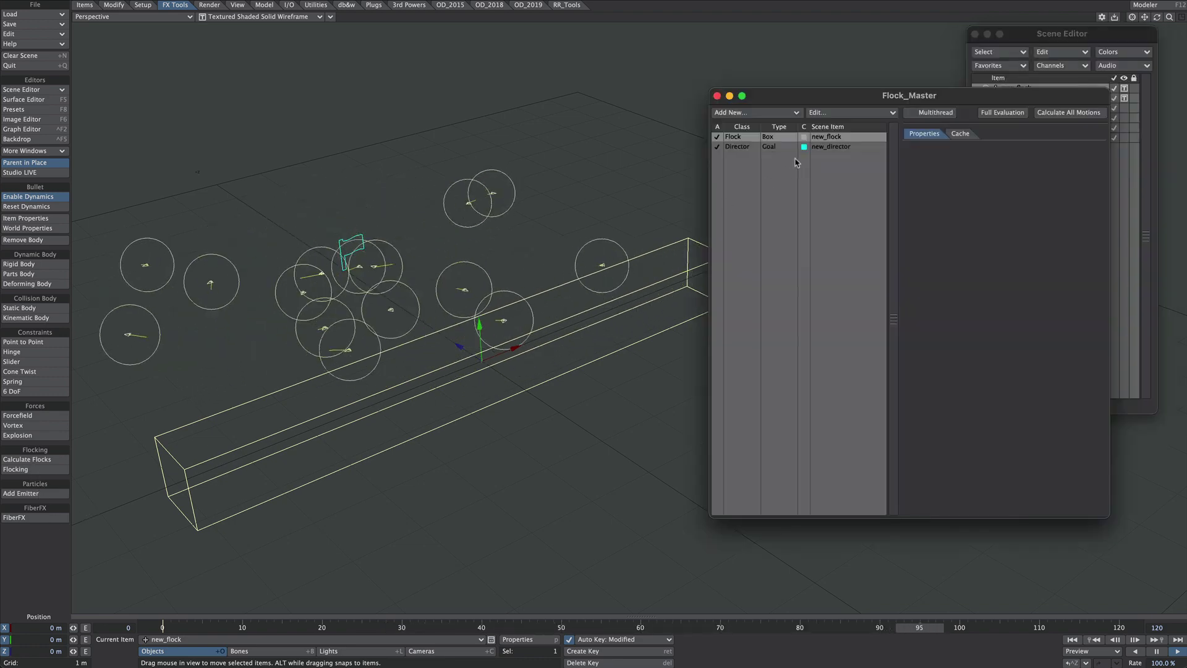
{"action": "left_click", "coordinate": [842, 137]}
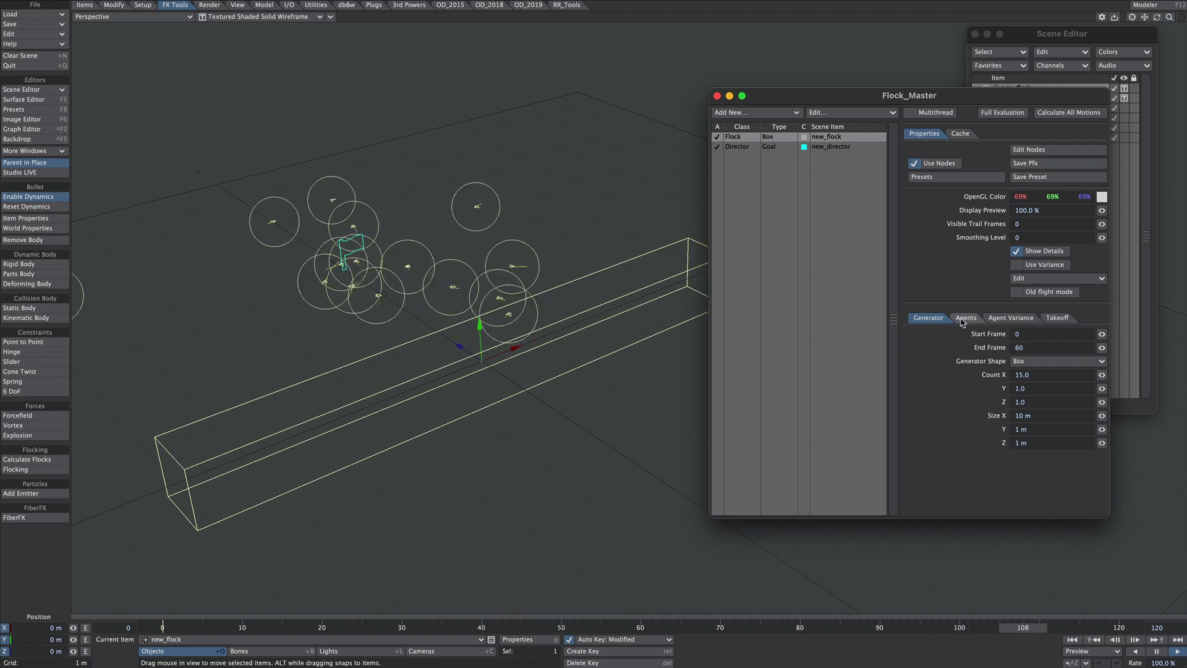
{"action": "left_click", "coordinate": [965, 317]}
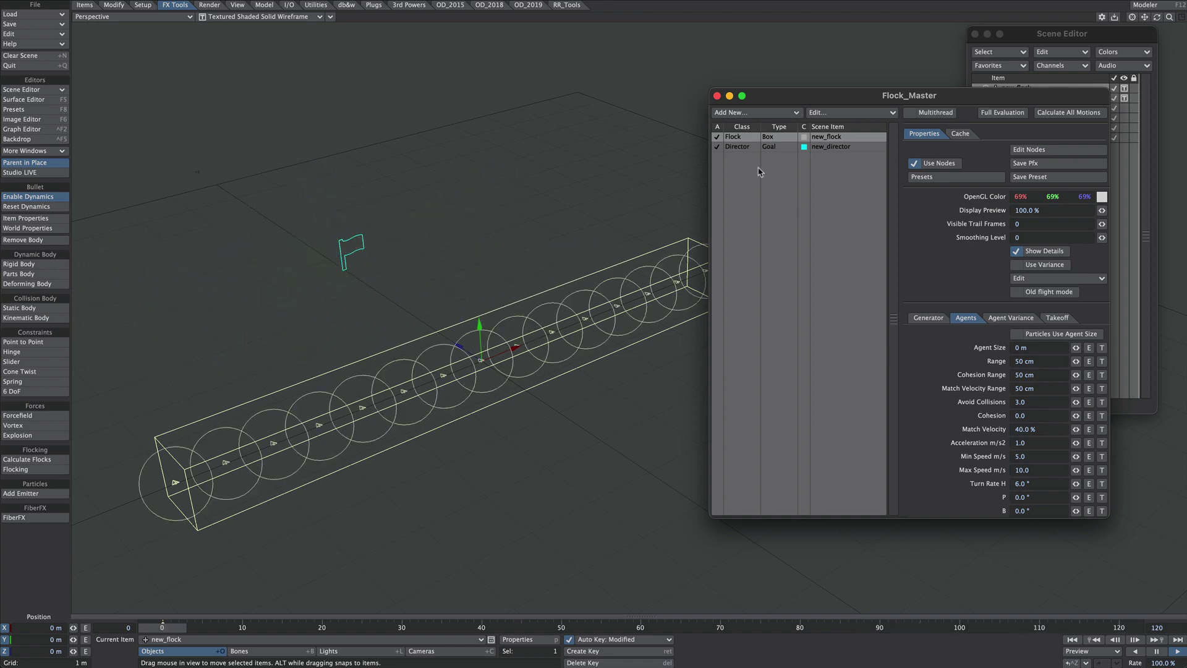
{"action": "left_click", "coordinate": [760, 147]}
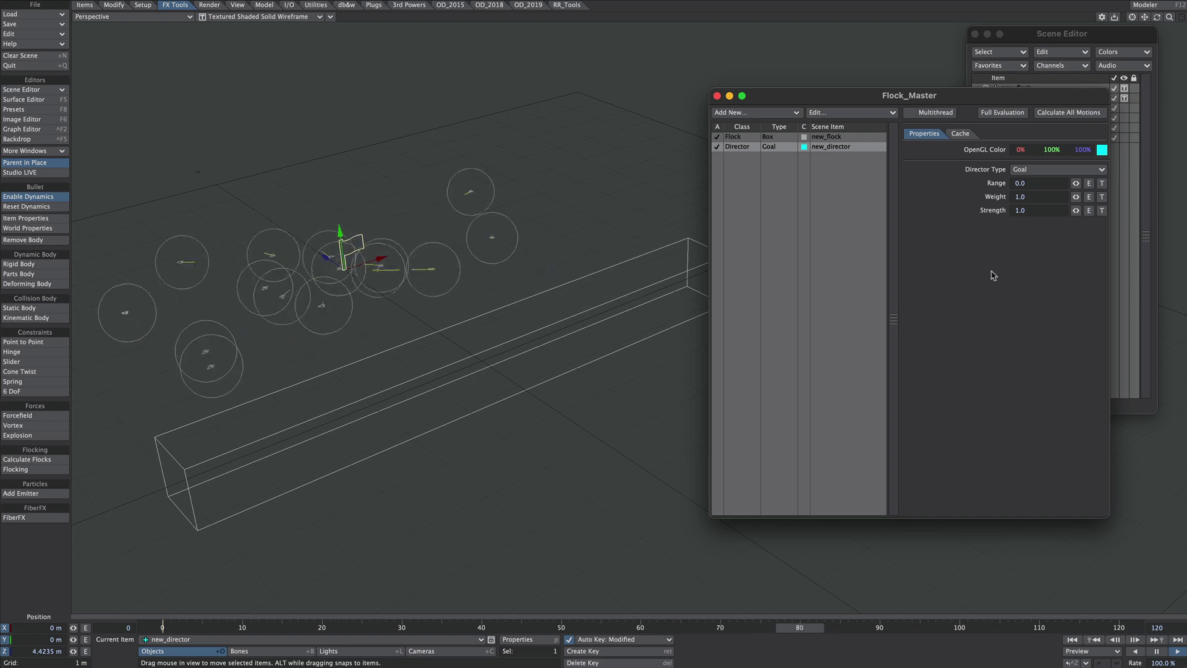
Select the Null and check its custom object in the object properties.
{"action": "left_click", "coordinate": [1023, 107]}
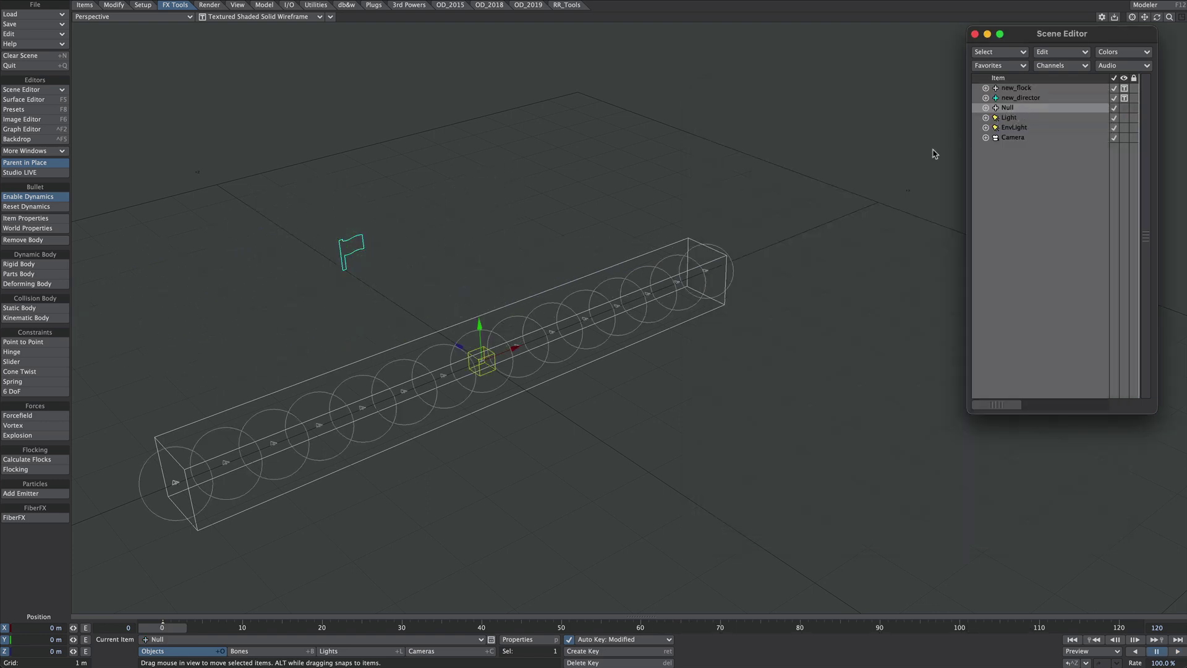
{"action": "key", "text": "p"}
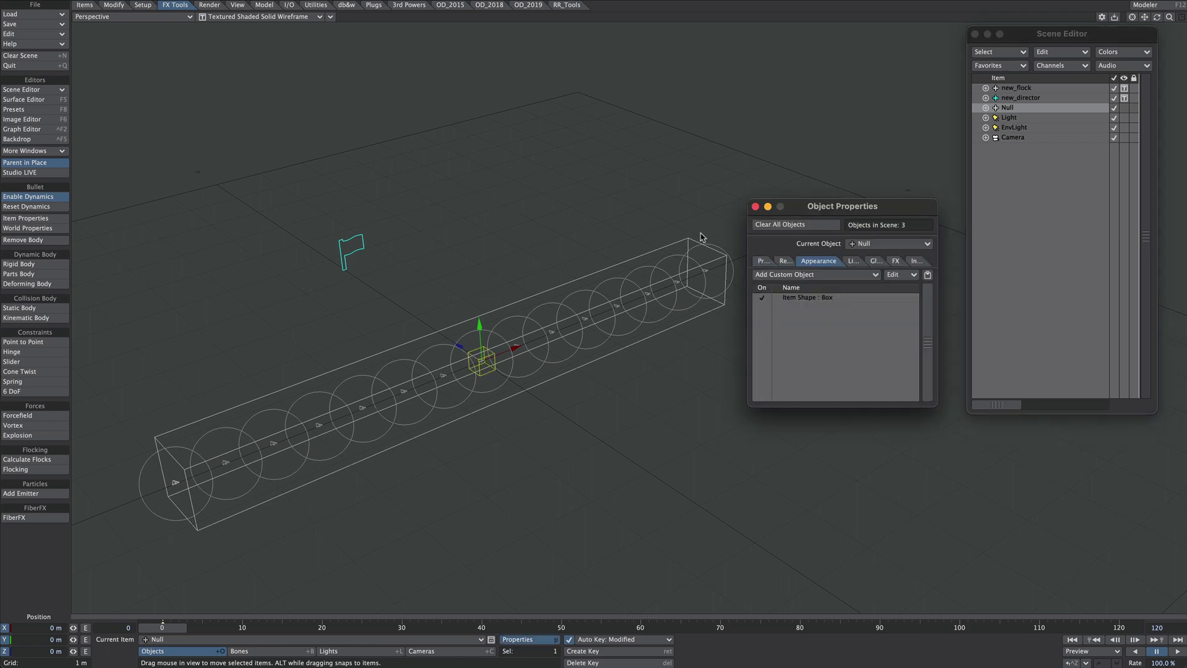
{"action": "left_click", "coordinate": [755, 207]}
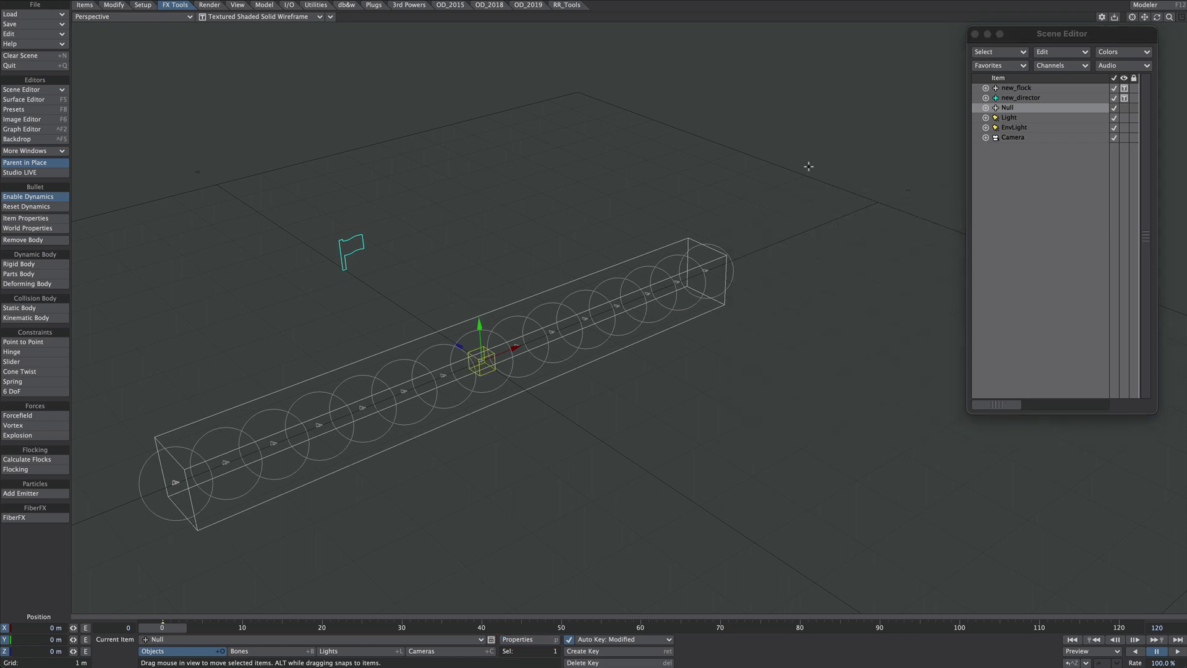
Add the Flocking – Item Motion modifier to the Null's motion options and dismiss the plug-in error.
{"action": "key", "text": "m"}
{"action": "left_click_drag", "start_coordinate": [878, 102], "coordinate": [799, 63]}
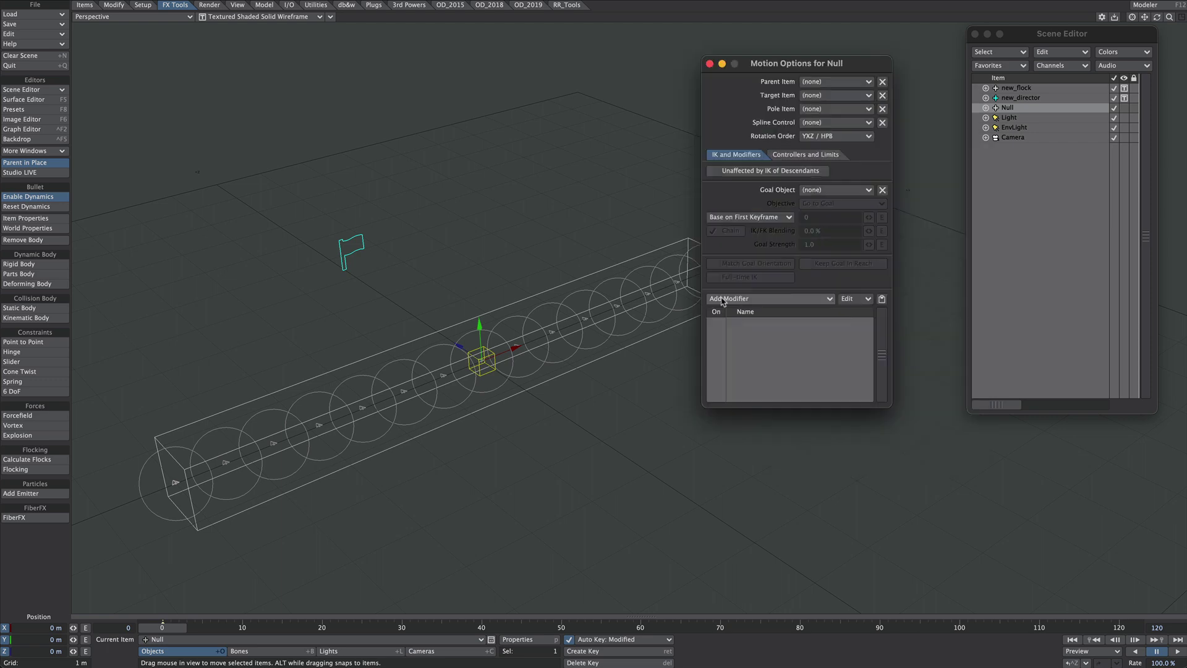
{"action": "left_click", "coordinate": [745, 300]}
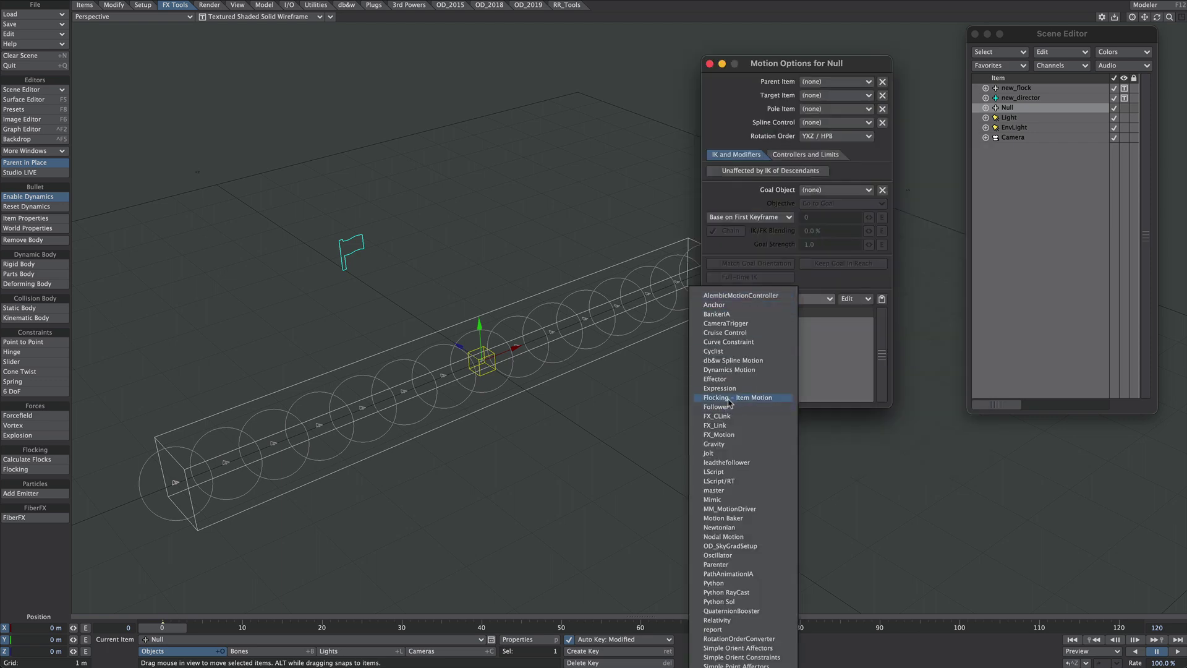
{"action": "left_click", "coordinate": [766, 398]}
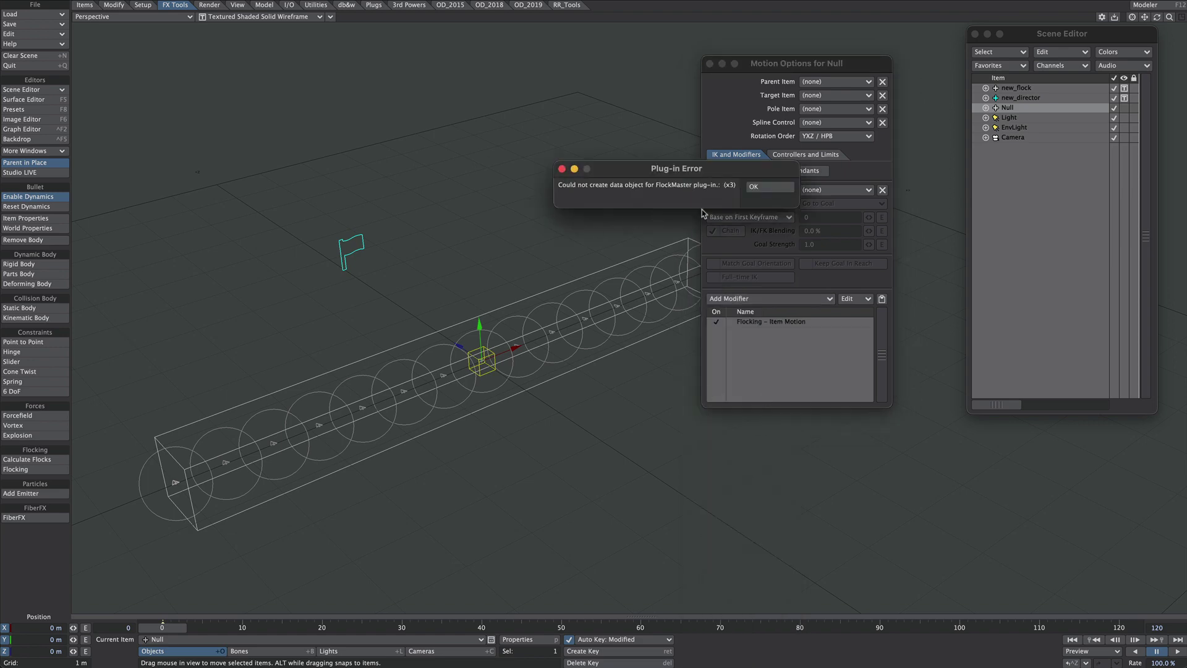
{"action": "left_click_drag", "start_coordinate": [695, 174], "coordinate": [543, 131]}
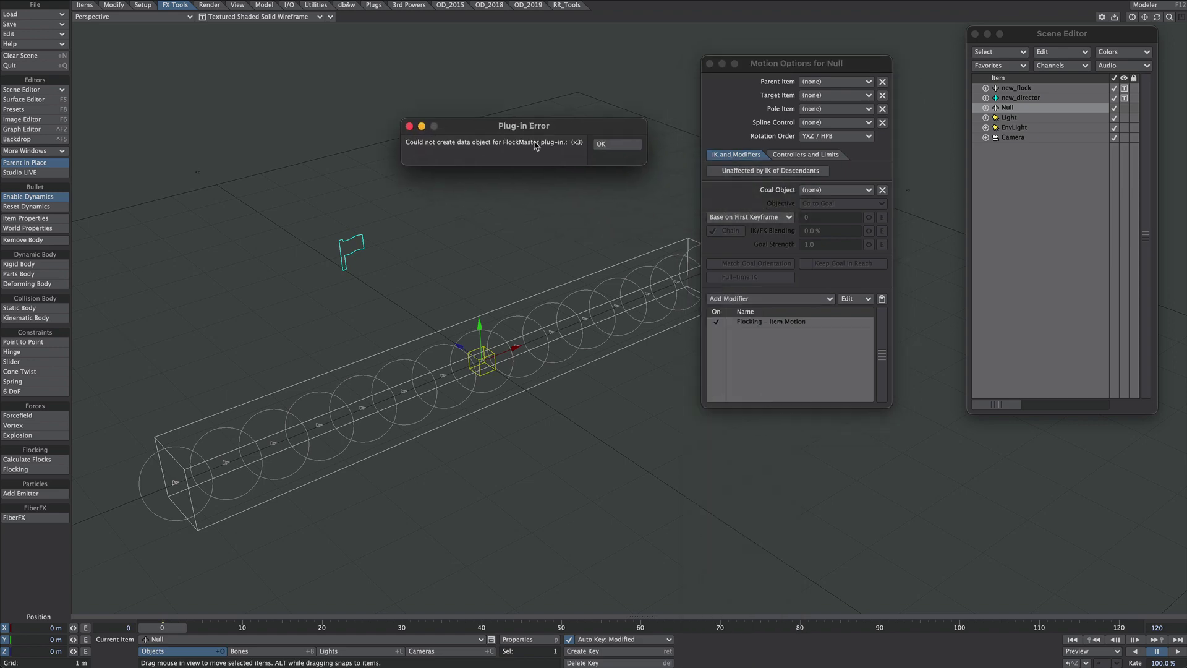
{"action": "left_click", "coordinate": [616, 144]}
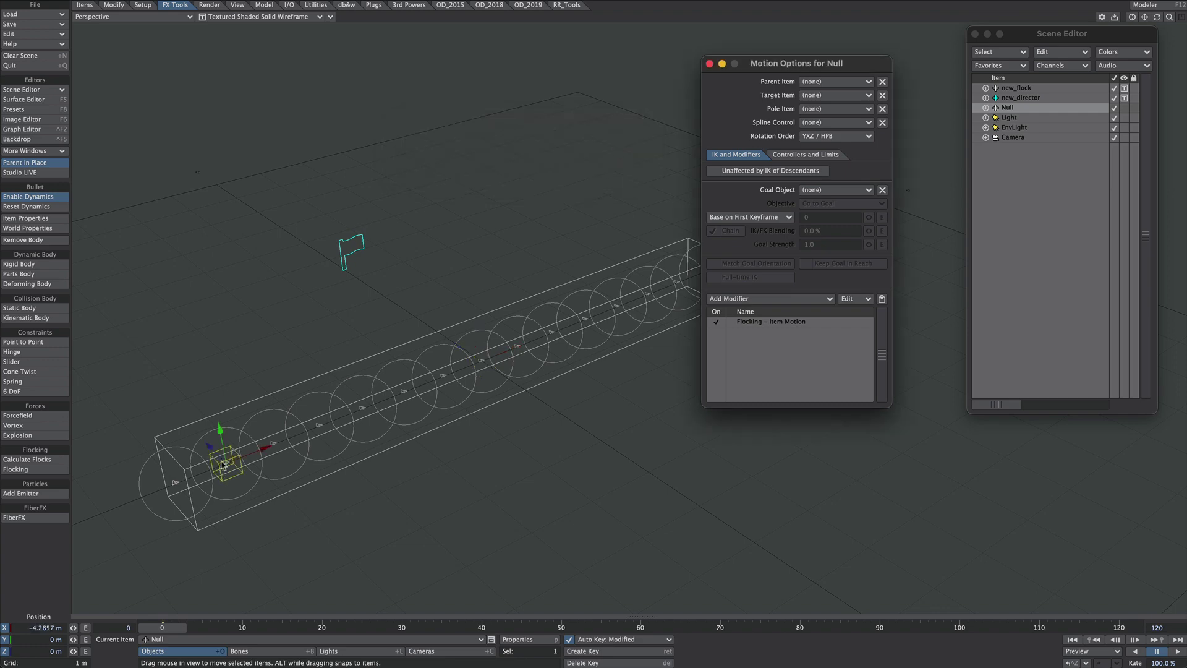
Set the Agent Index of the Null's Flocking – Item Motion modifier to 0 and close its motion options.
{"action": "left_click", "coordinate": [755, 324]}
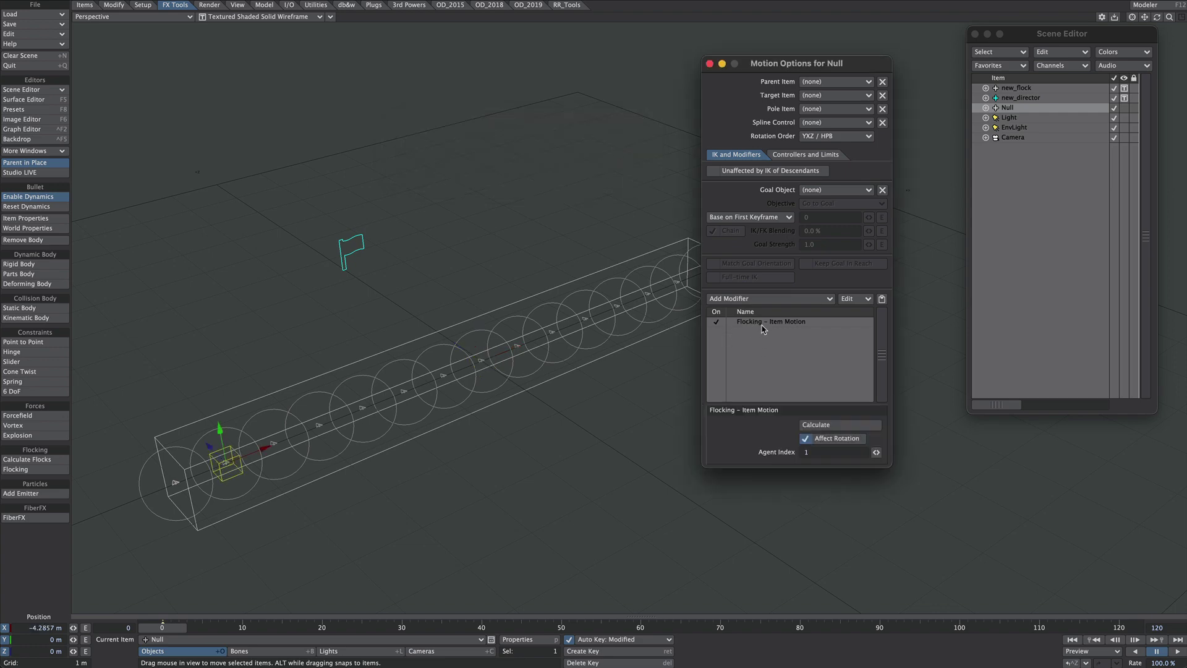
{"action": "left_click", "coordinate": [762, 322]}
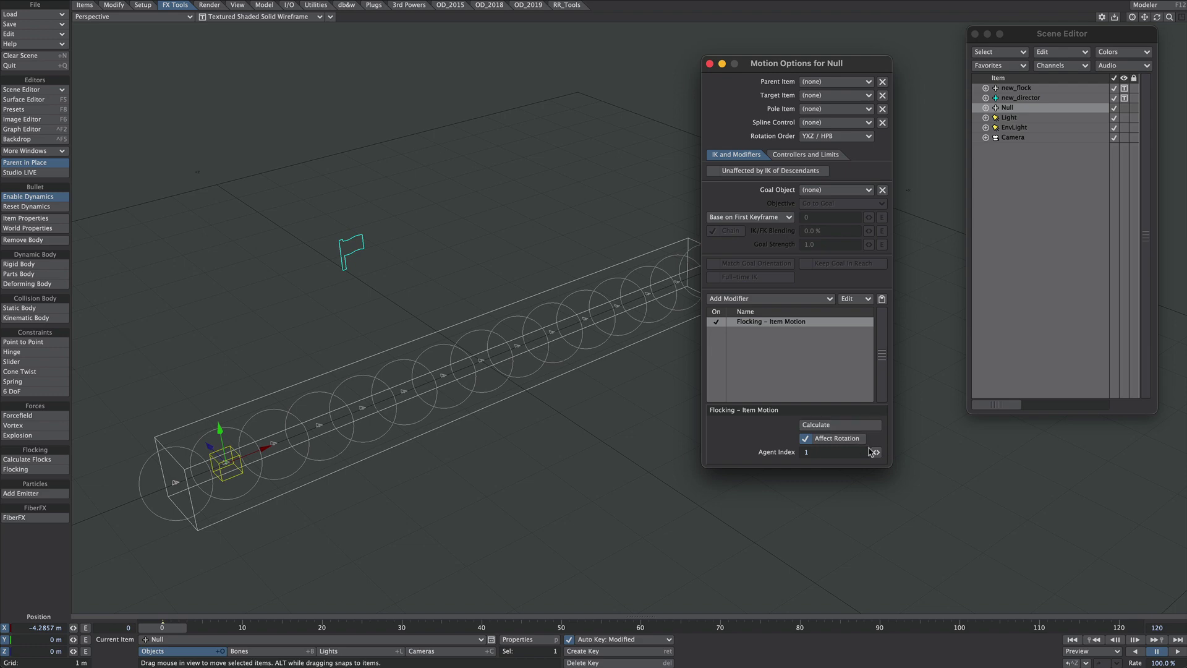
{"action": "left_click_drag", "start_coordinate": [876, 452], "coordinate": [907, 452]}
{"action": "scroll", "coordinate": [876, 452], "scroll_direction": "down", "scroll_amount": 5}
{"action": "scroll", "coordinate": [876, 452], "scroll_direction": "down", "scroll_amount": 1}
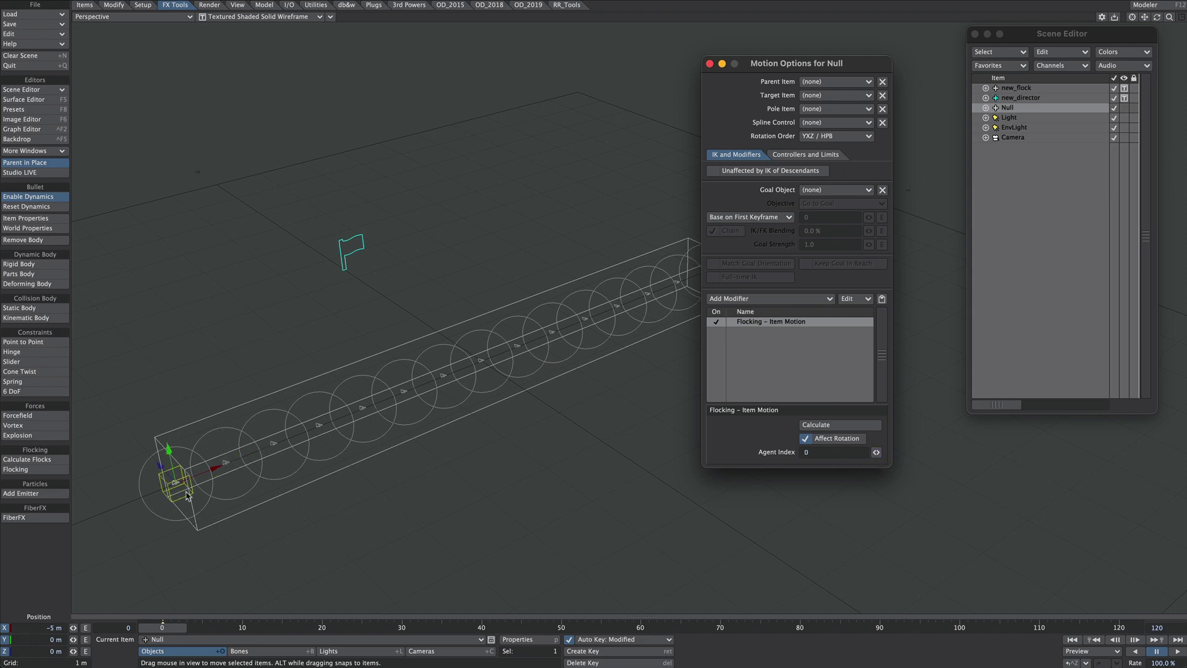
{"action": "left_click", "coordinate": [709, 63]}
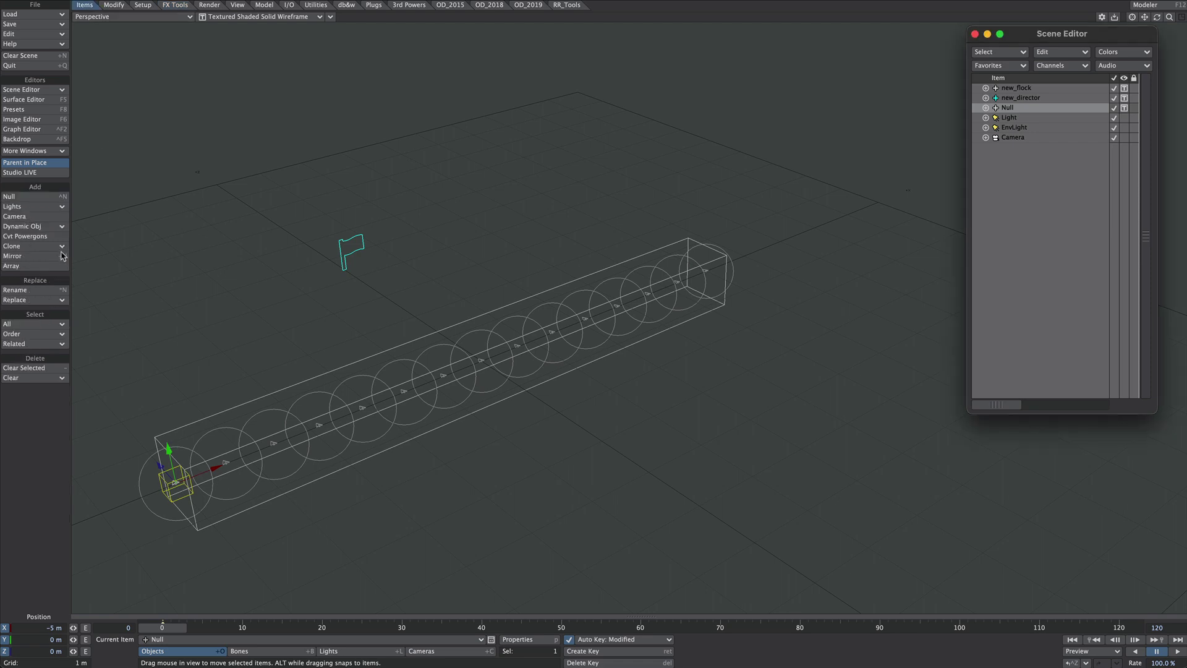
Quick-clone the Null until there are 15 nulls, and preview the flock animation with them.
{"action": "left_click", "coordinate": [62, 246]}
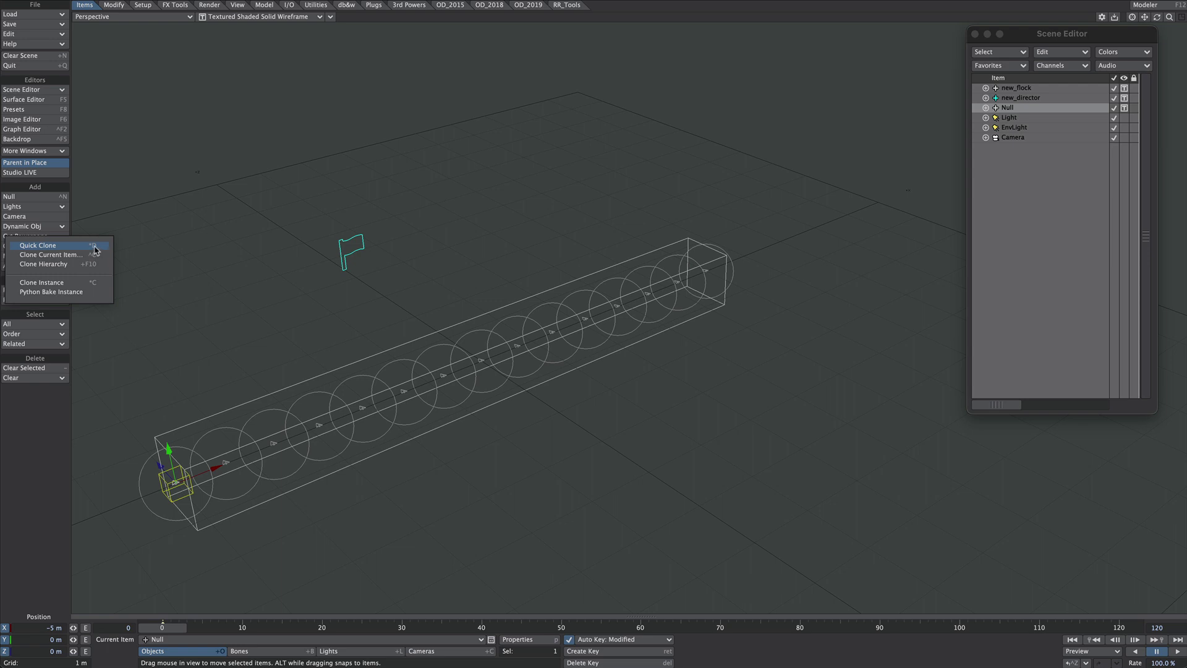
{"action": "left_click", "coordinate": [39, 246]}
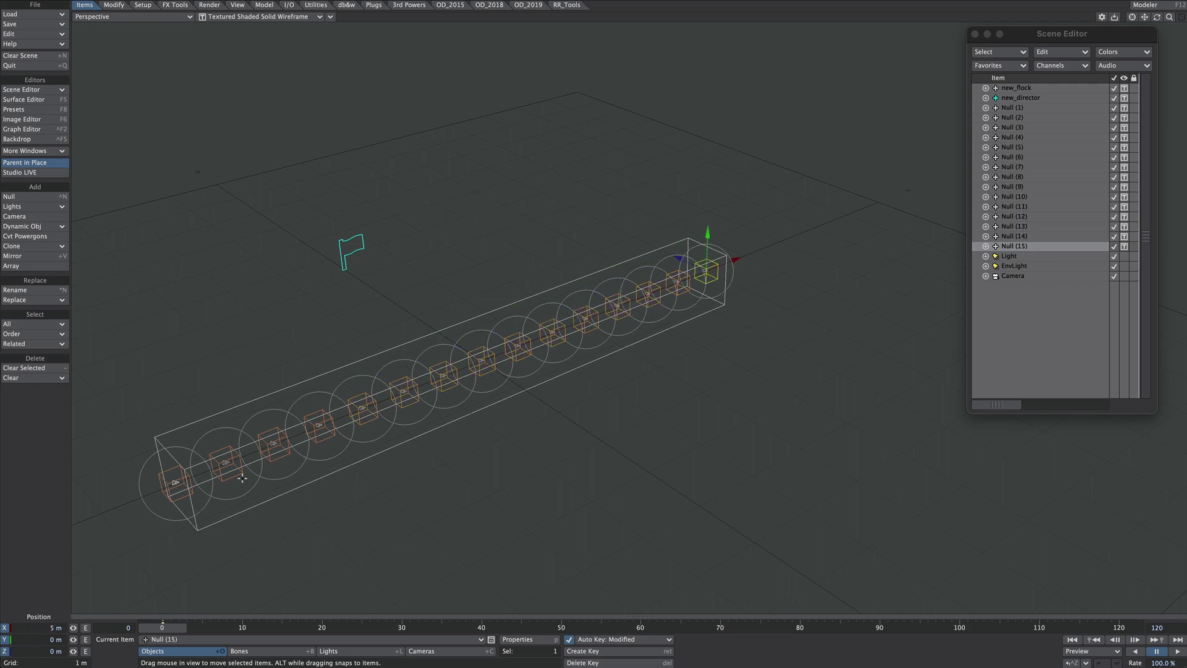
{"action": "left_click", "coordinate": [1177, 651]}
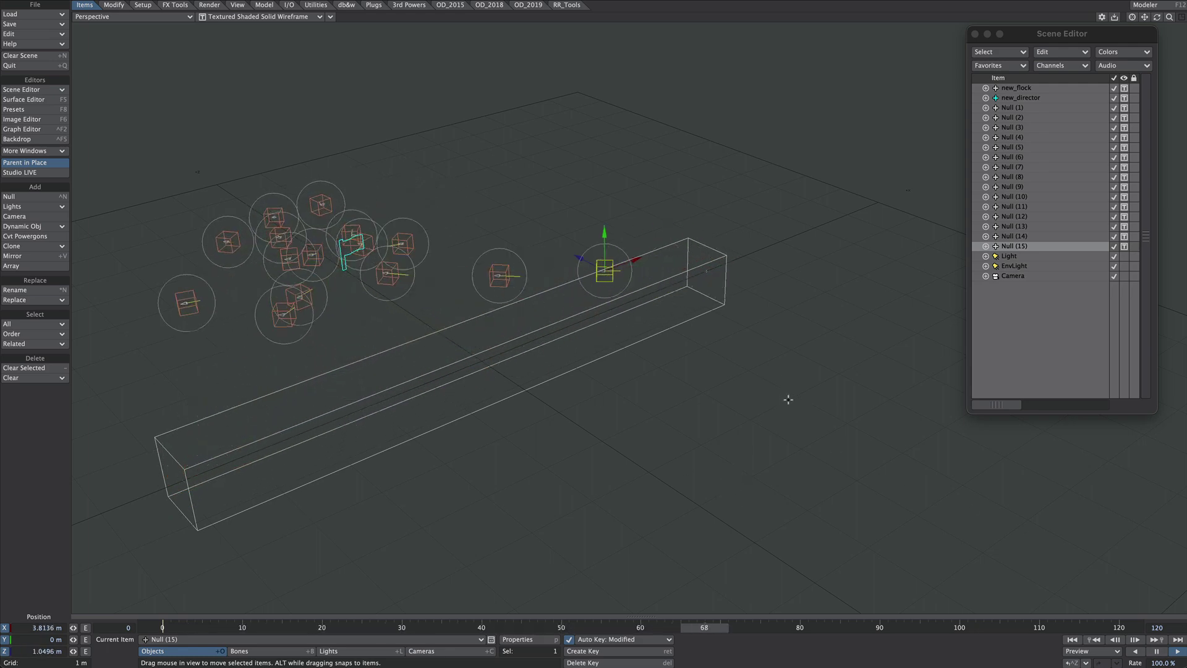
{"action": "left_click", "coordinate": [1156, 650]}
Delete the cloned nulls Null (2) through Null (15).
{"action": "left_click", "coordinate": [1012, 117]}
{"action": "left_click", "coordinate": [1012, 247], "text": "shift"}
{"action": "key", "text": "minus"}
{"action": "left_click", "coordinate": [722, 224]}
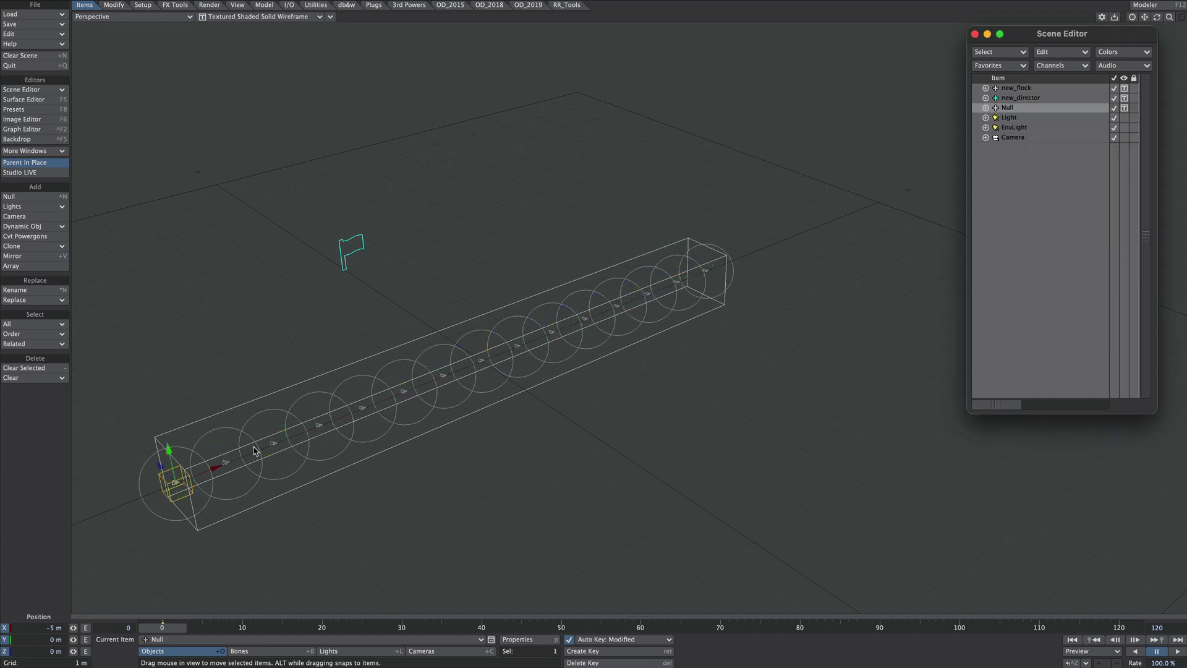
Clone the current Null 14 times in one operation.
{"action": "left_click", "coordinate": [39, 247]}
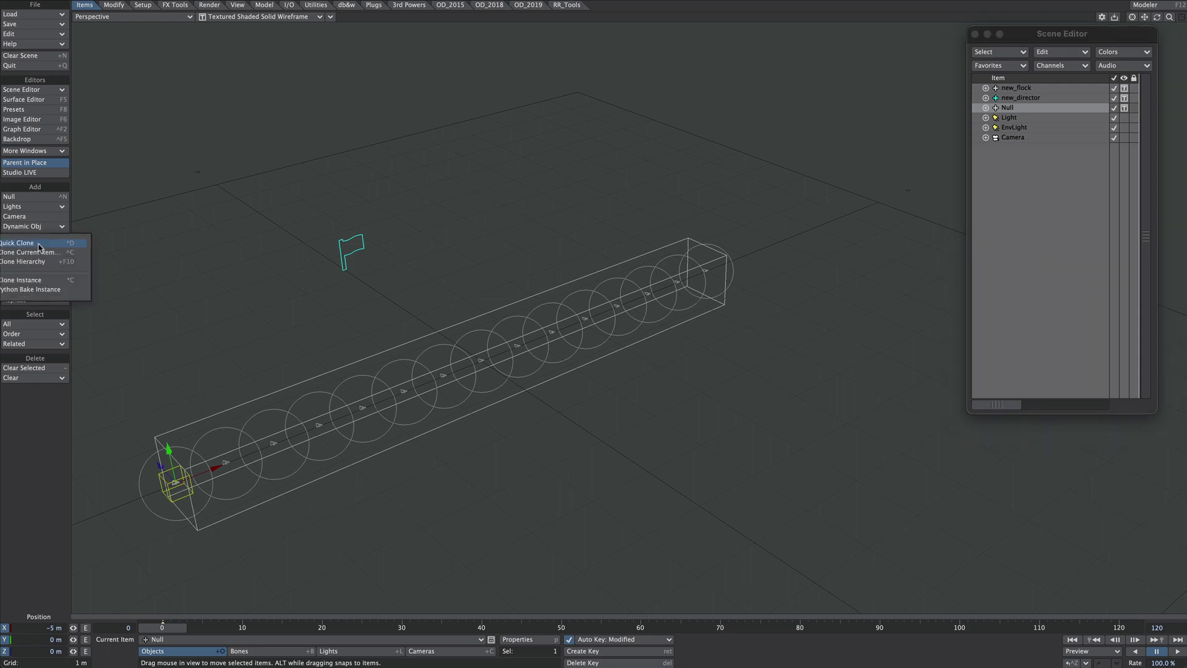
{"action": "left_click", "coordinate": [79, 255]}
{"action": "type", "text": "14"}
{"action": "left_click", "coordinate": [772, 186]}
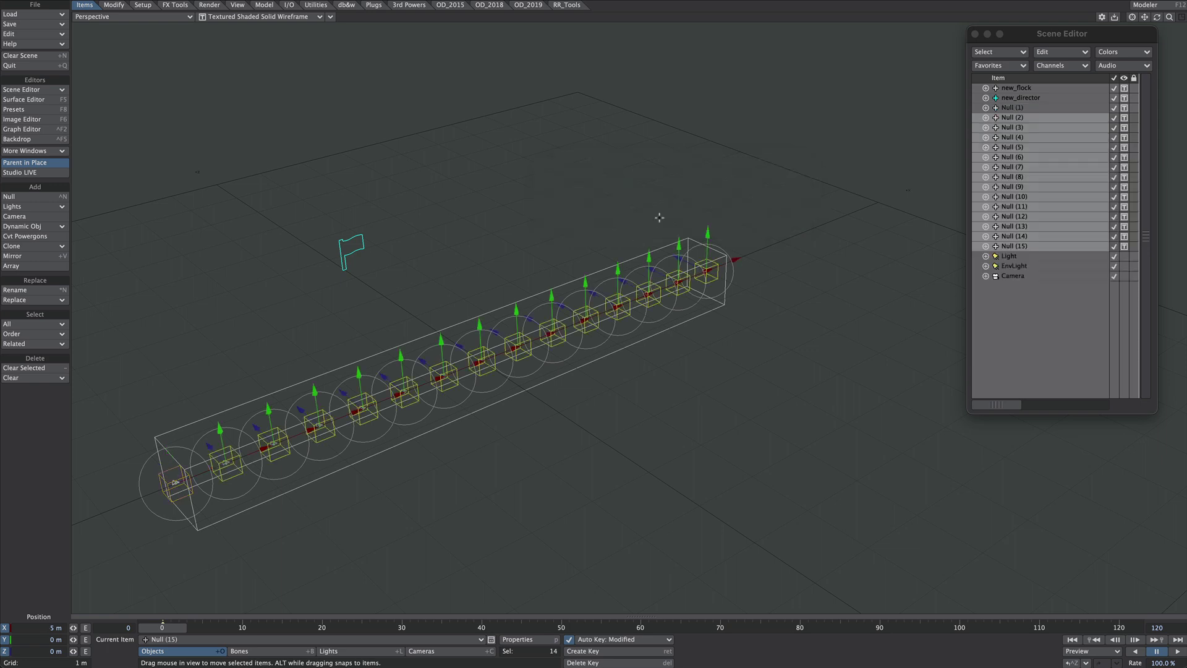
Step the selection back through the cloned nulls one by one until Null (1) is selected.
{"action": "key", "text": "Up"}
{"action": "key", "text": "Up"}
{"action": "key", "text": "Up"}
{"action": "key", "text": "Up"}
{"action": "key", "text": "Up"}
{"action": "key", "text": "Up"}
{"action": "key", "text": "Up"}
{"action": "key", "text": "Up"}
{"action": "key", "text": "Up"}
{"action": "key", "text": "Up"}
{"action": "key", "text": "Up"}
{"action": "key", "text": "Up"}
{"action": "key", "text": "Up"}
{"action": "key", "text": "Up"}
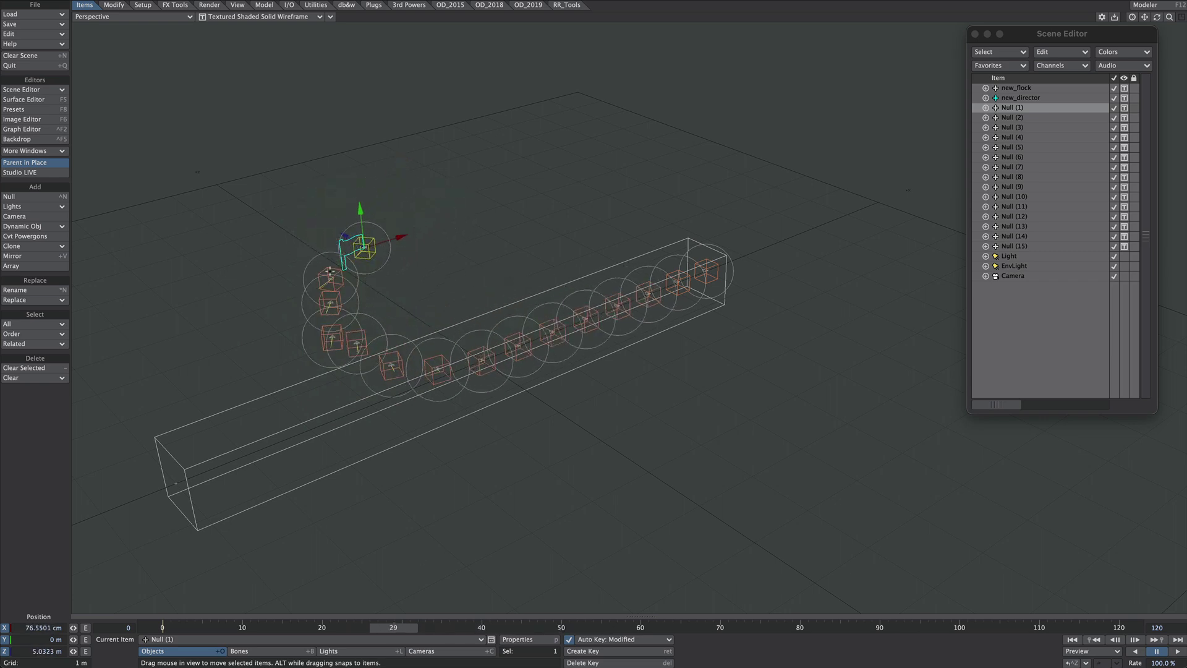
Select individual nulls in the viewport, including Null (8), and inspect how they sit on the flock agents.
{"action": "left_click", "coordinate": [387, 369]}
{"action": "left_click", "coordinate": [482, 358]}
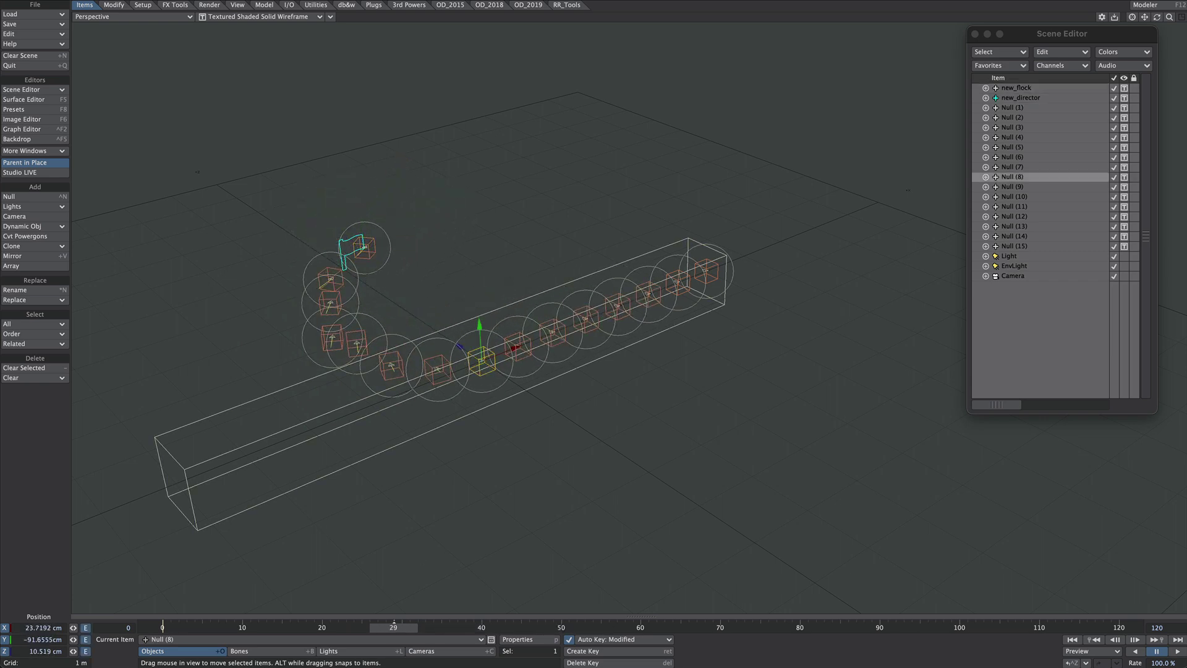
{"action": "left_click_drag", "start_coordinate": [488, 323], "coordinate": [510, 536]}
{"action": "scroll", "coordinate": [477, 347], "scroll_direction": "up", "scroll_amount": 4}
{"action": "scroll", "coordinate": [478, 347], "scroll_direction": "down", "scroll_amount": 2}
{"action": "left_click_drag", "start_coordinate": [478, 348], "coordinate": [515, 497], "text": "alt"}
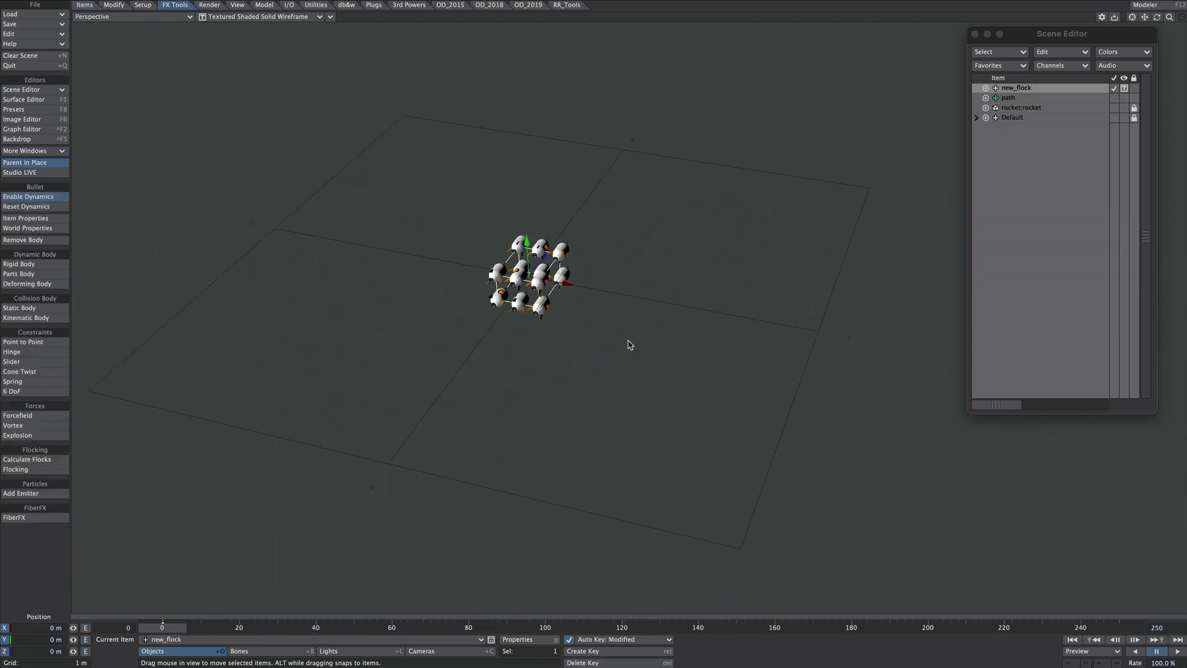
Play the rocket flock scene and examine the particle instance generator in new_flock's object properties.
{"action": "left_click", "coordinate": [1176, 651]}
{"action": "left_click", "coordinate": [1045, 97]}
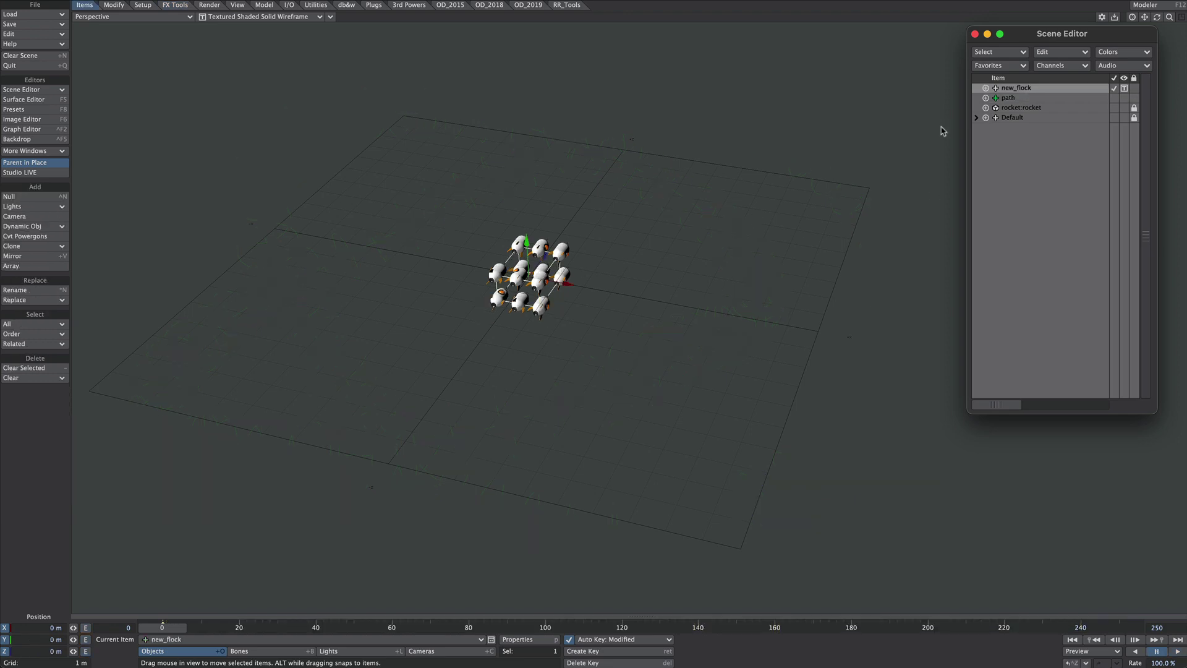
{"action": "key", "text": "p"}
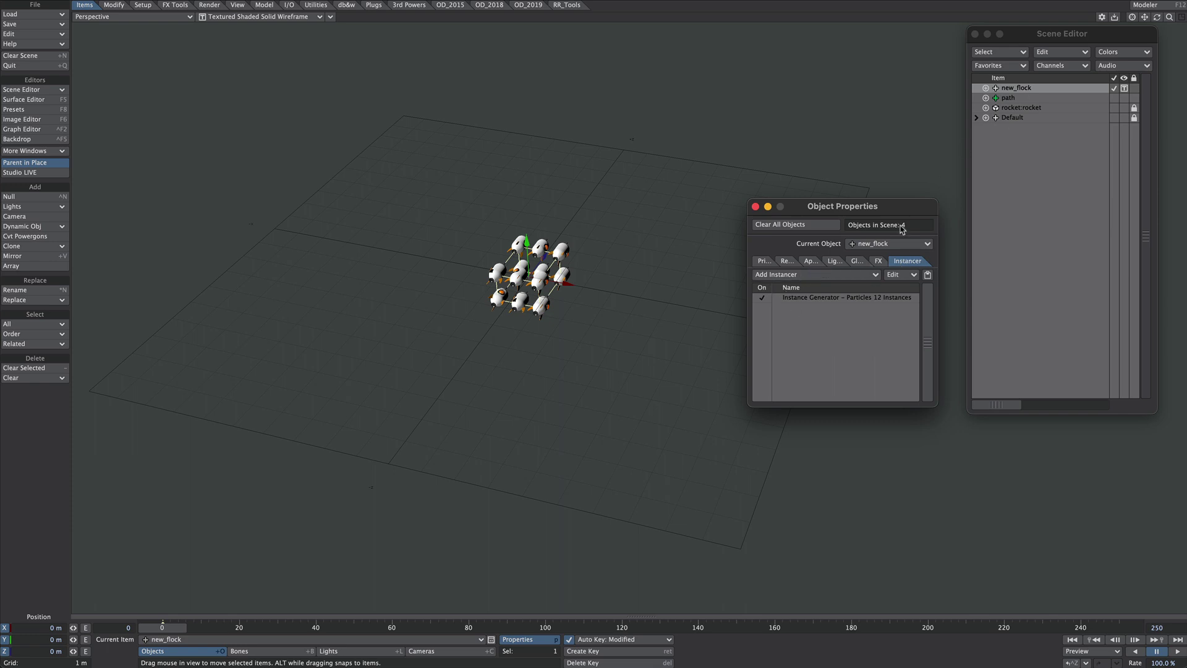
{"action": "double_click", "coordinate": [831, 298]}
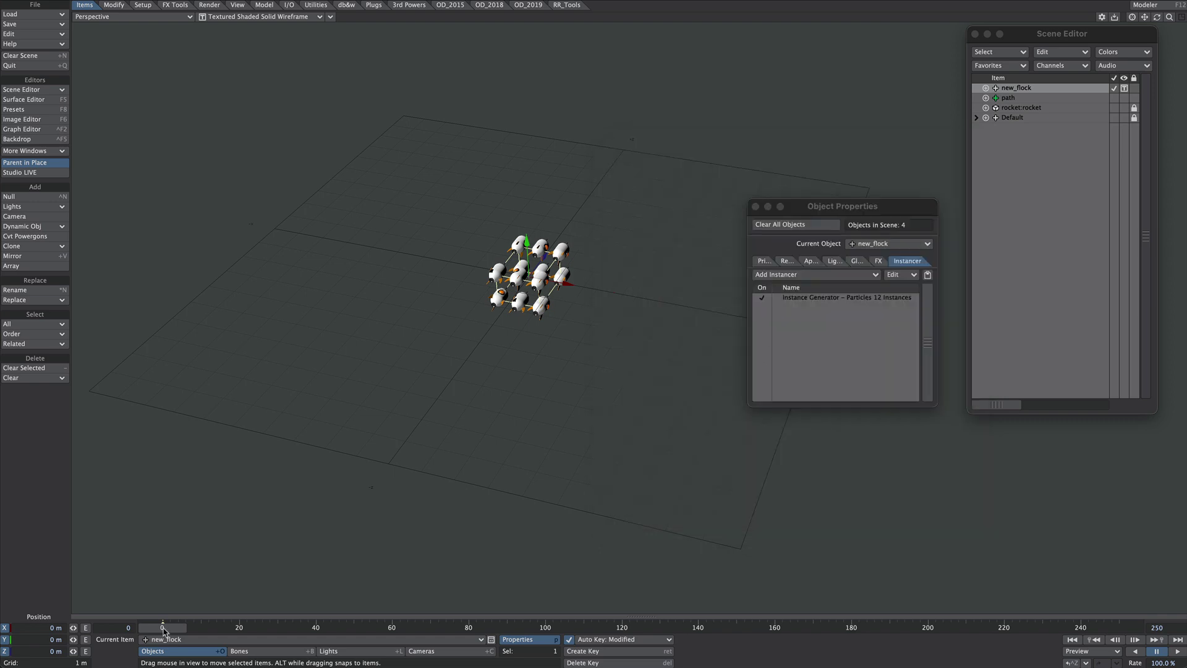
Return the timeline to frame 0 and add a null object named thrust.
{"action": "left_click_drag", "start_coordinate": [163, 631], "coordinate": [135, 633]}
{"action": "key", "text": "ctrl+n"}
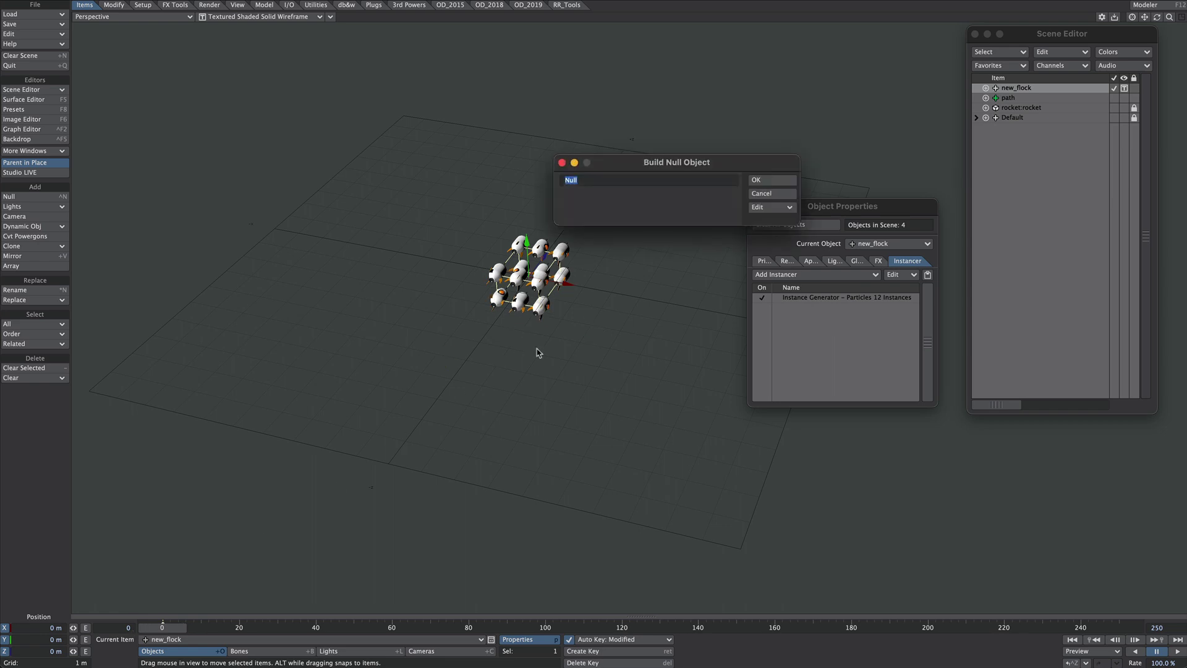
{"action": "type", "text": "thrust"}
{"action": "key", "text": "Return"}
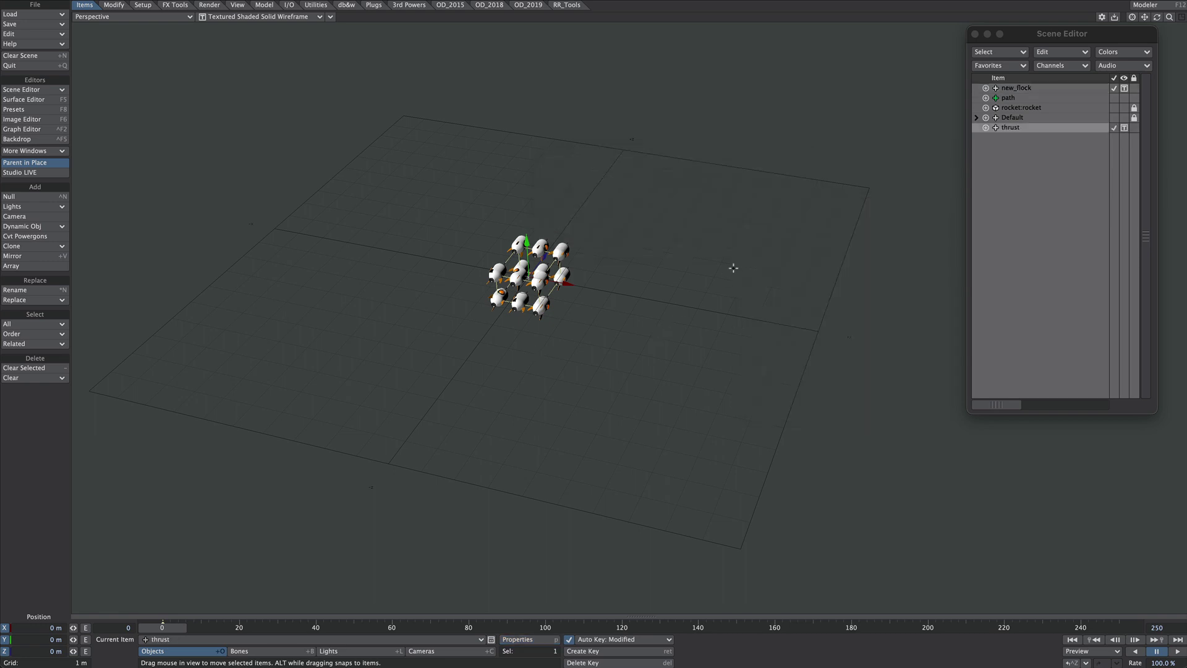
Add the Flocking – Item Motion modifier to the thrust null.
{"action": "key", "text": "m"}
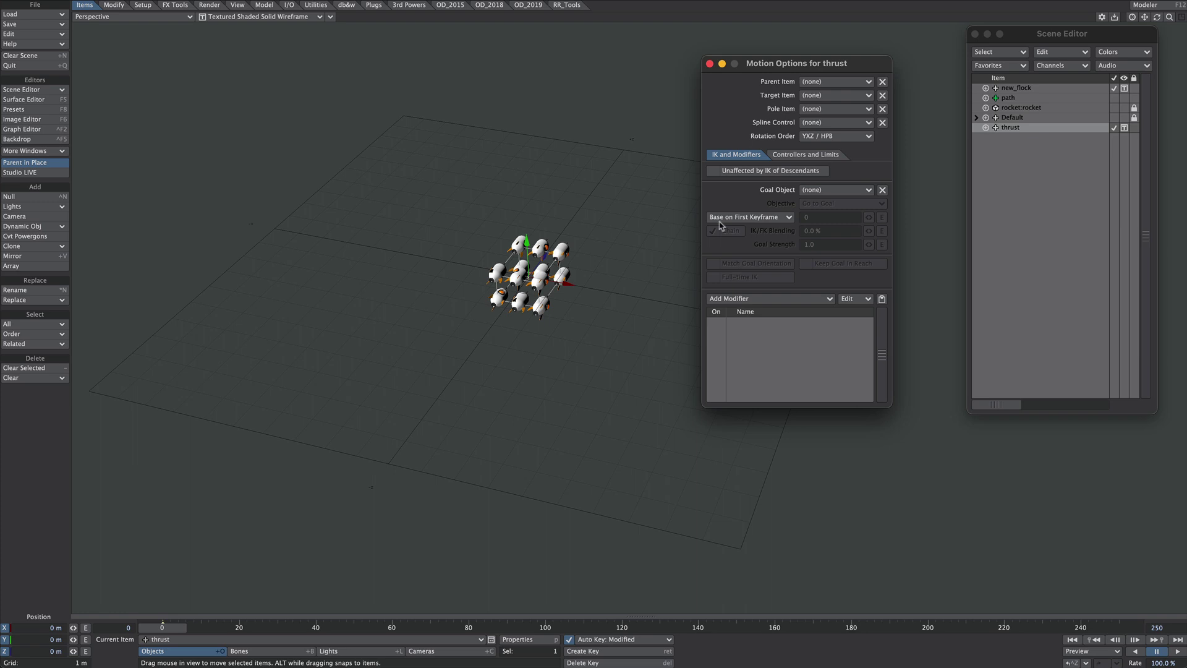
{"action": "left_click", "coordinate": [723, 300]}
{"action": "left_click", "coordinate": [726, 400]}
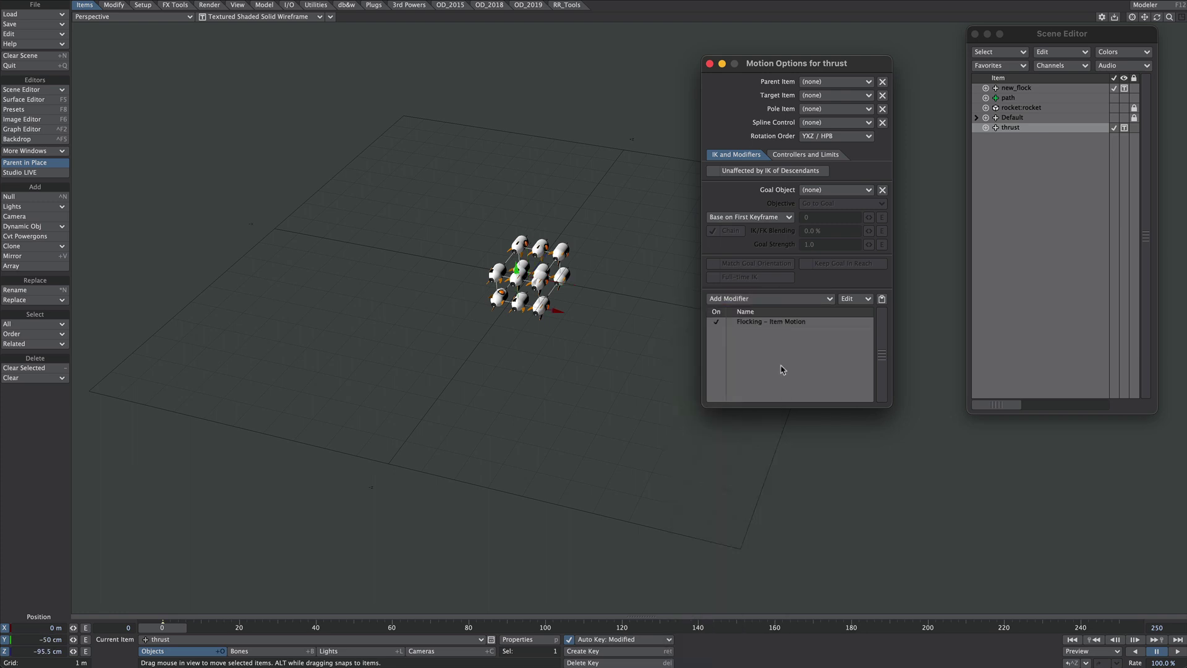
Lower the thrust null's Agent Index so it attaches to the first rocket in the flock.
{"action": "left_click", "coordinate": [768, 322]}
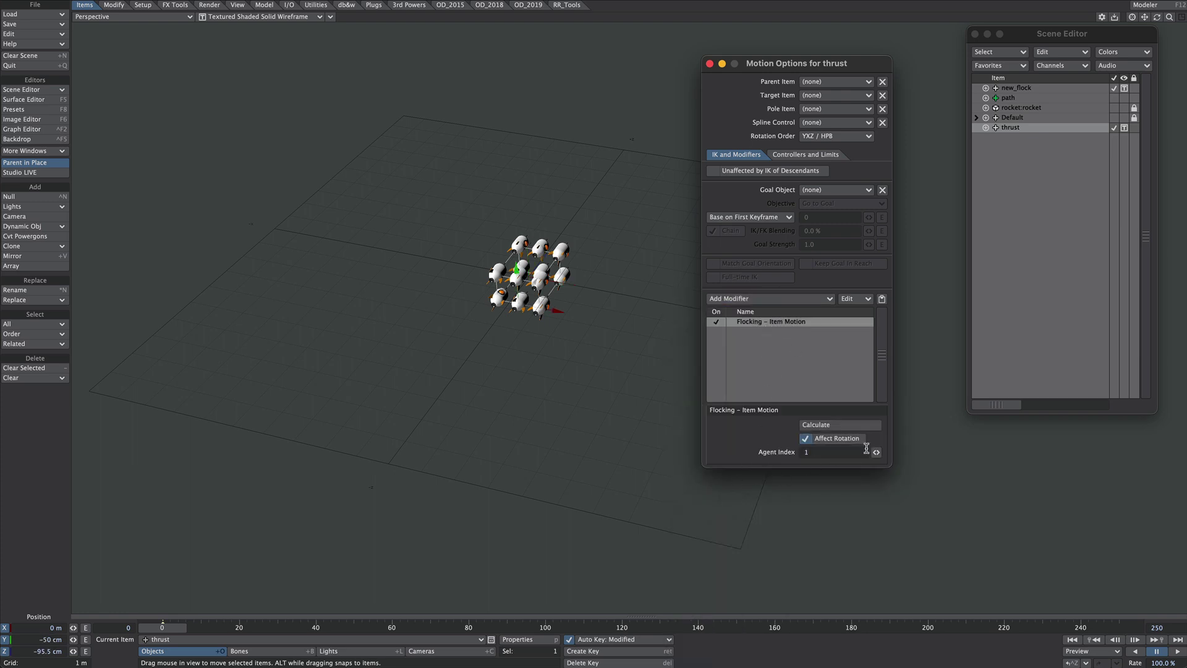
{"action": "left_click_drag", "start_coordinate": [876, 451], "coordinate": [868, 452]}
{"action": "left_click", "coordinate": [710, 63]}
{"action": "key", "text": "a"}
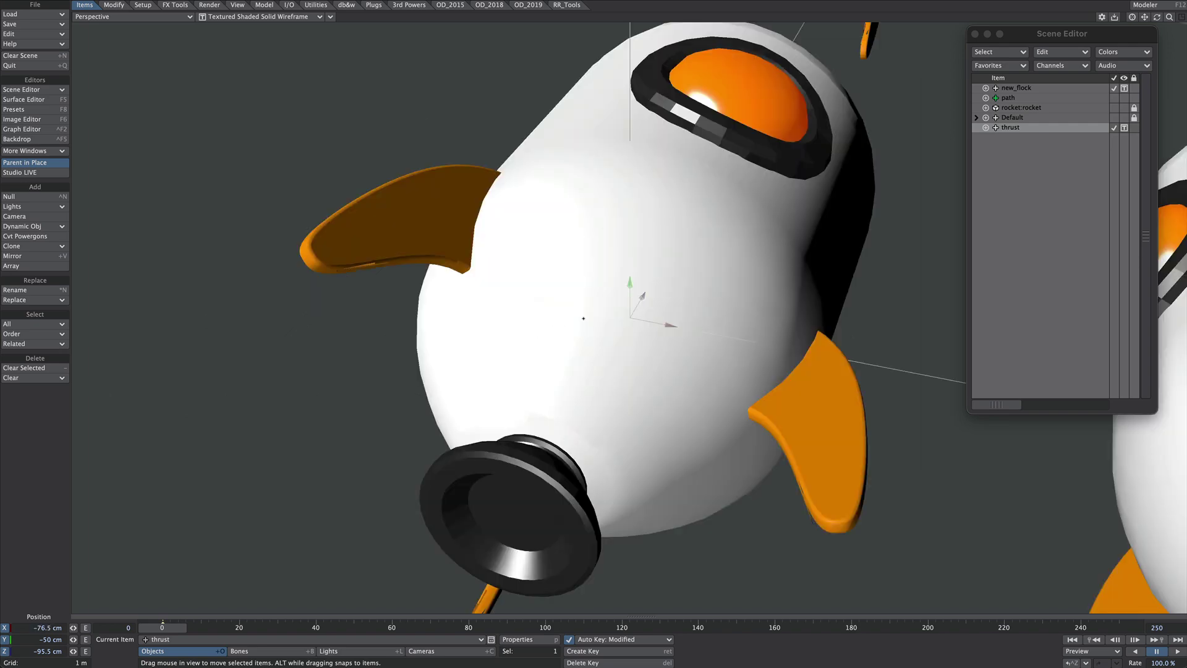
{"action": "left_click_drag", "start_coordinate": [724, 327], "coordinate": [491, 402], "text": "ctrl+alt"}
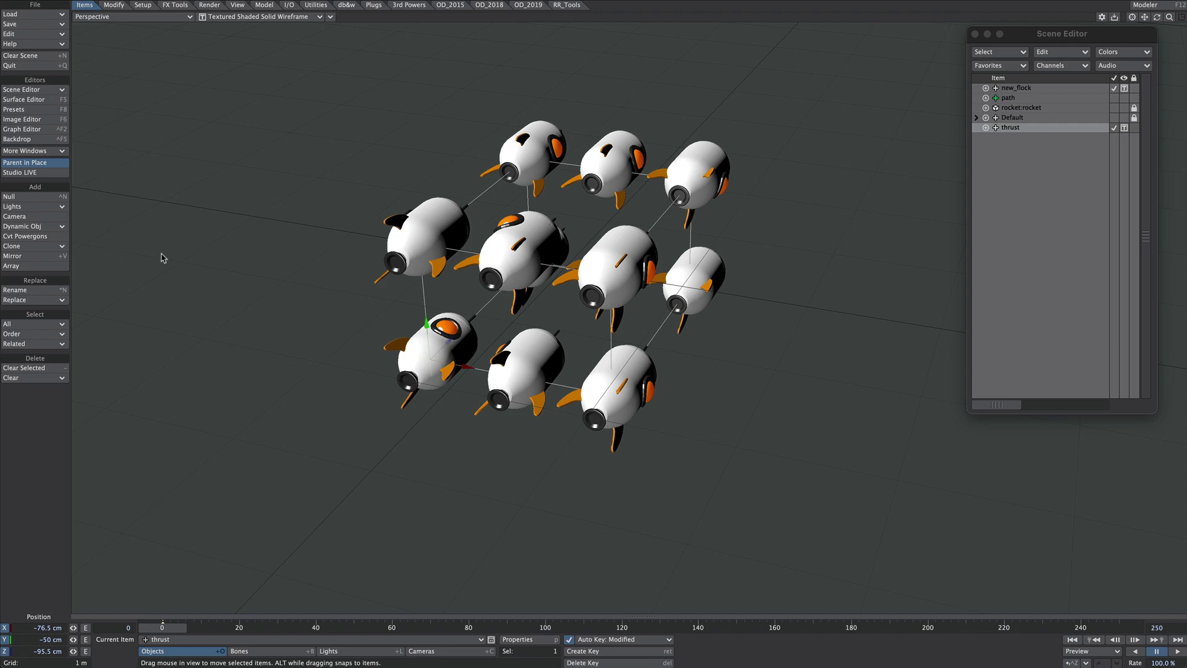
Add a spot light and parent it to the thrust null with in-place parenting turned off.
{"action": "left_click", "coordinate": [58, 207]}
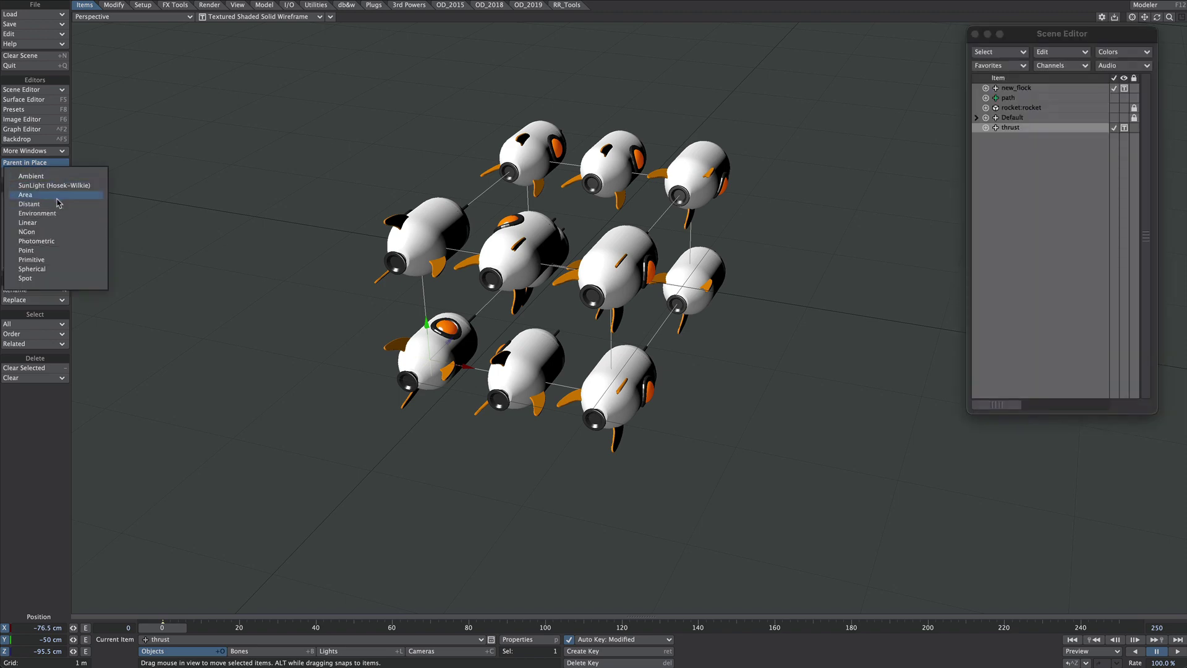
{"action": "left_click", "coordinate": [26, 278]}
{"action": "left_click", "coordinate": [747, 188]}
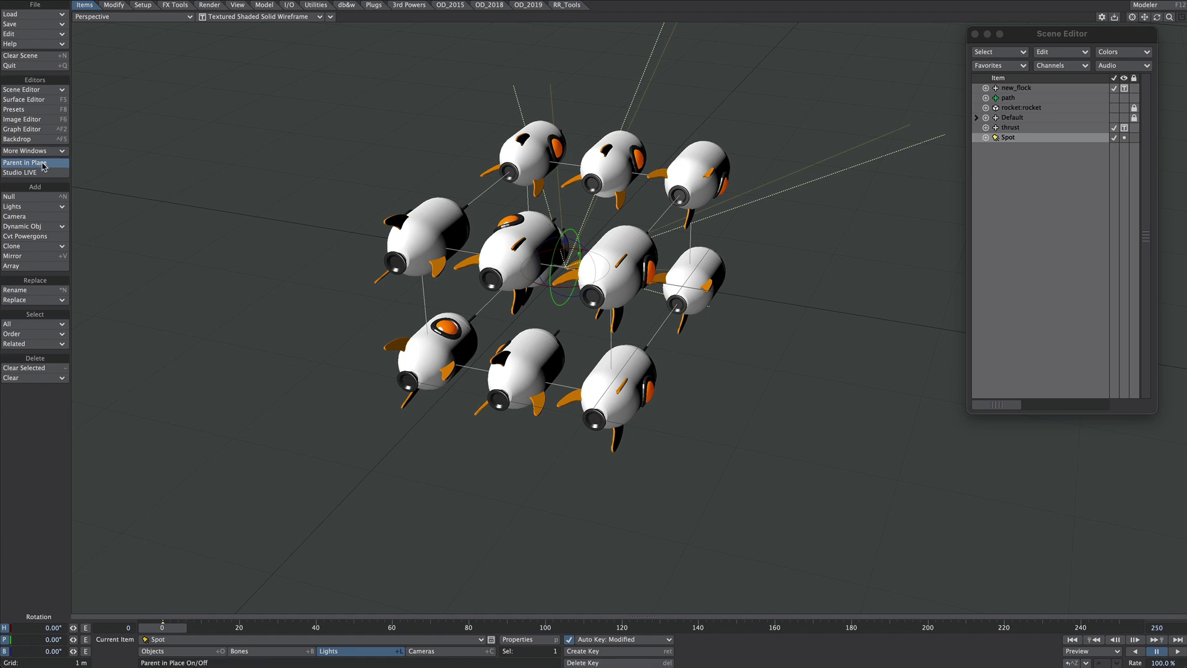
{"action": "left_click_drag", "start_coordinate": [1007, 137], "coordinate": [1009, 132]}
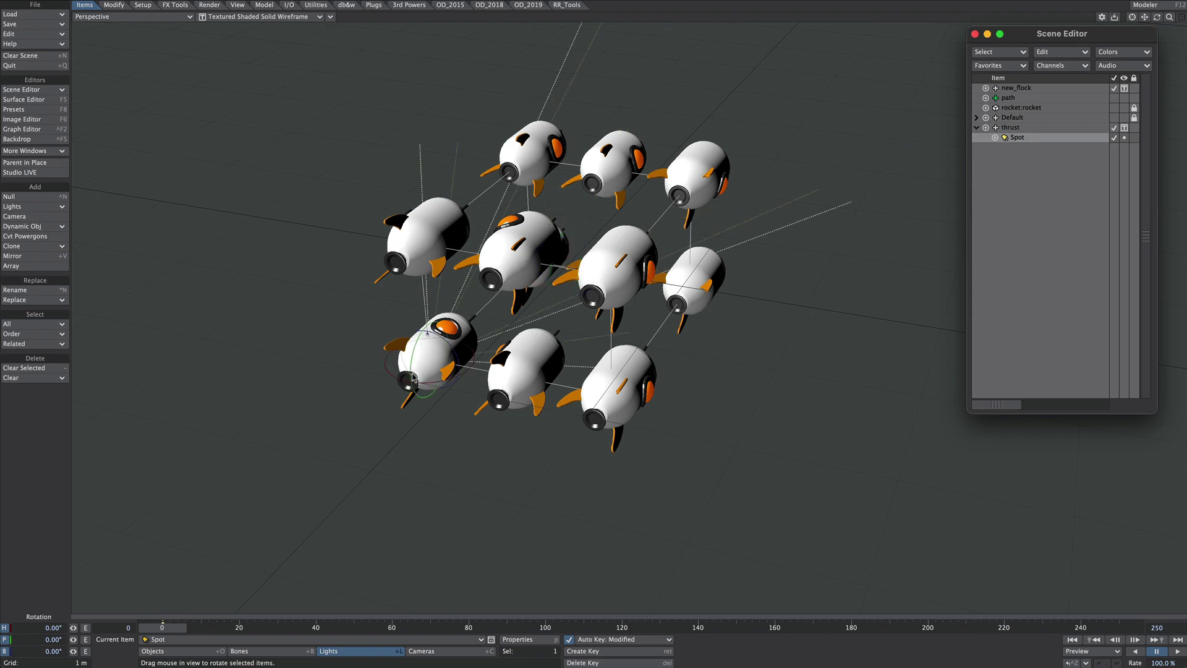
Rotate the spot light to a heading of 180° and move it back along Z to the rocket's nozzle, at about -36 cm.
{"action": "left_click", "coordinate": [38, 626]}
{"action": "type", "text": "180"}
{"action": "key", "text": "Tab"}
{"action": "key", "text": "Return"}
{"action": "key", "text": "t"}
{"action": "left_click_drag", "start_coordinate": [450, 340], "coordinate": [433, 390]}
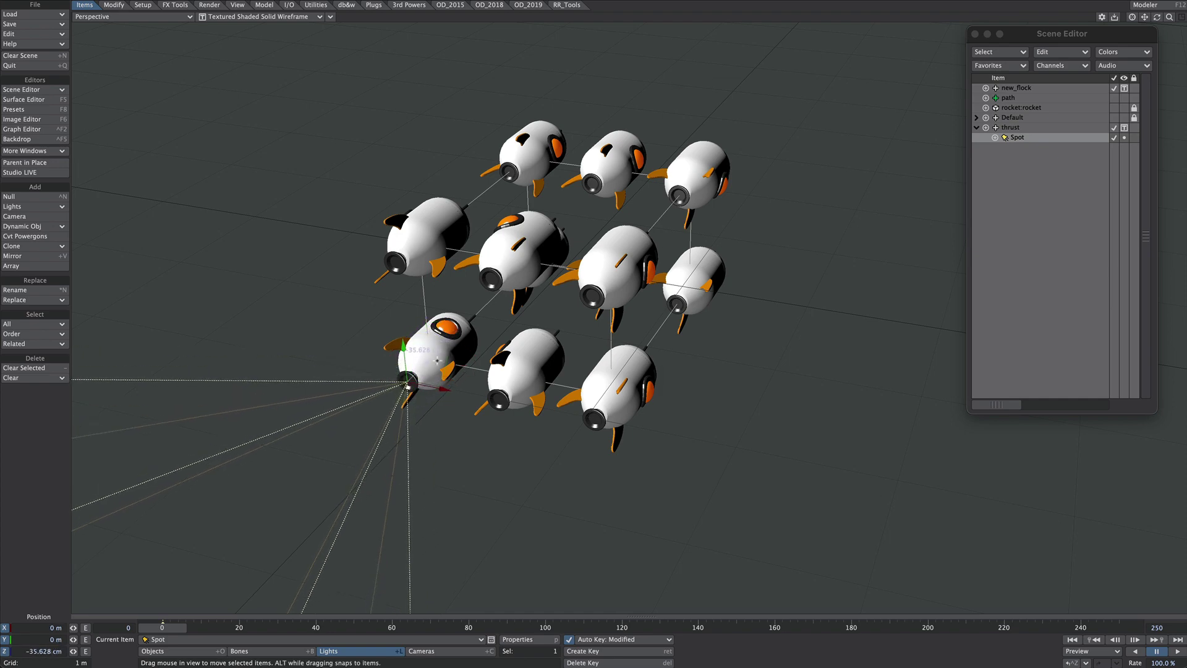
Set the spot light's size to about 11.9 cm to fit the rocket's nozzle.
{"action": "key", "text": "p"}
{"action": "left_click_drag", "start_coordinate": [840, 442], "coordinate": [984, 399]}
{"action": "left_click_drag", "start_coordinate": [840, 442], "coordinate": [904, 440]}
{"action": "left_click_drag", "start_coordinate": [618, 285], "coordinate": [682, 285], "text": "ctrl+alt"}
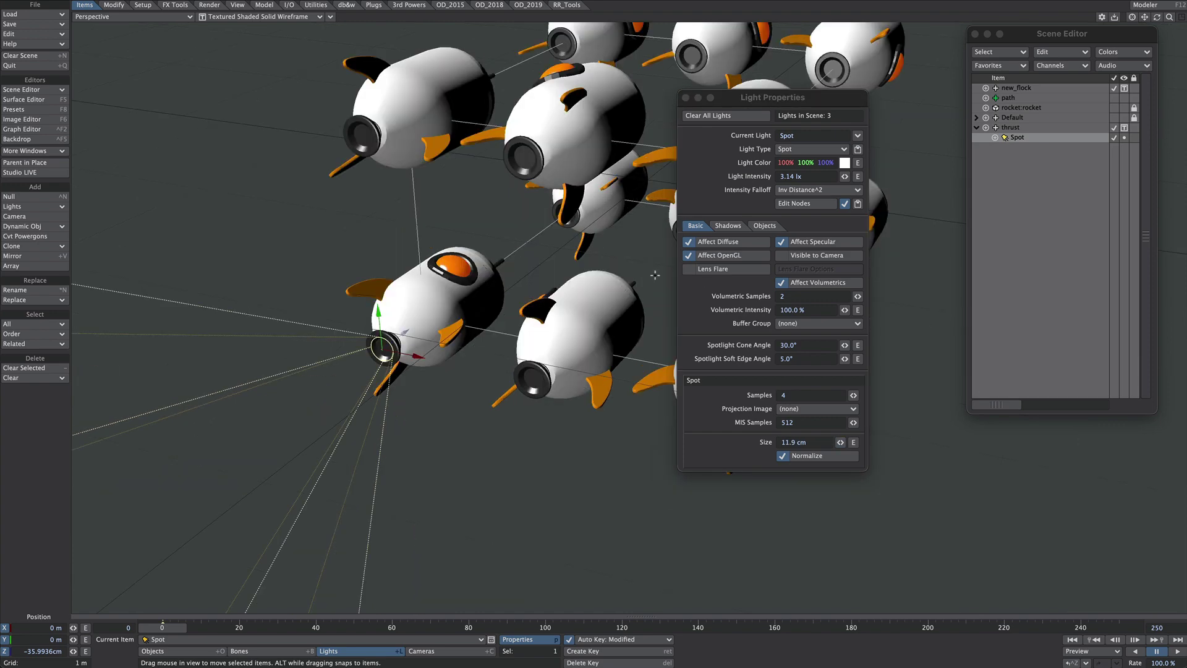
Add a floating perspective viewport, switch it to VPR, and size it to show the rocket flock.
{"action": "left_click", "coordinate": [237, 5]}
{"action": "left_click", "coordinate": [25, 238]}
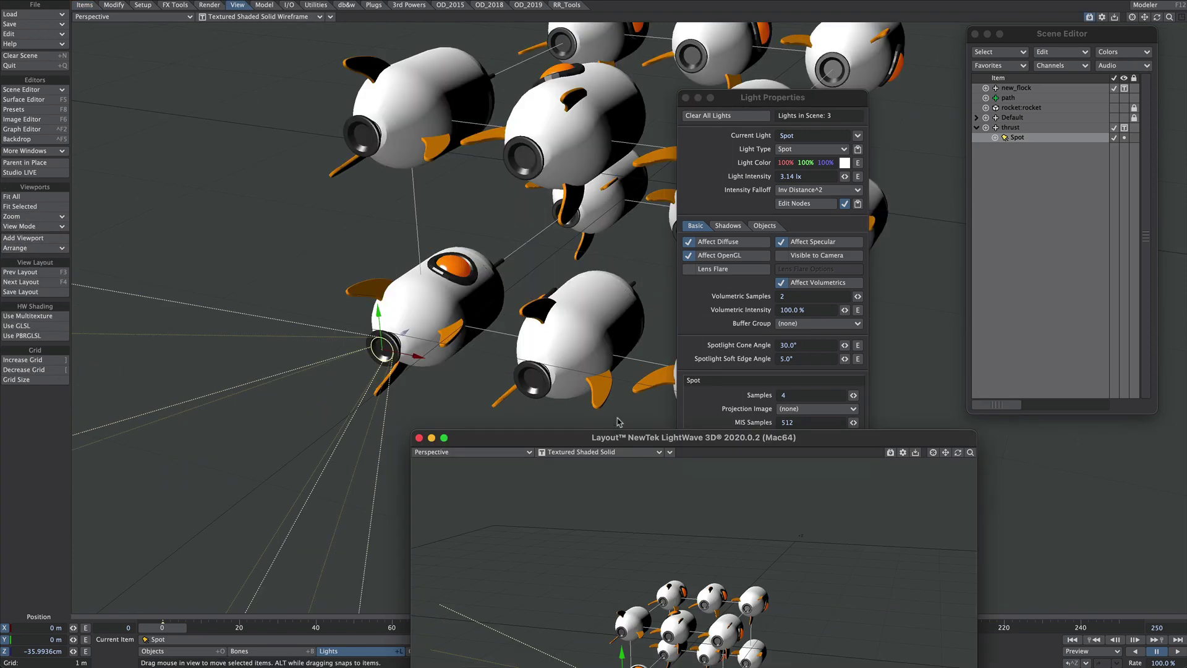
{"action": "left_click_drag", "start_coordinate": [696, 438], "coordinate": [433, 242]}
{"action": "left_click_drag", "start_coordinate": [415, 64], "coordinate": [285, 66]}
{"action": "left_click", "coordinate": [286, 65]}
{"action": "left_click", "coordinate": [291, 99]}
{"action": "left_click_drag", "start_coordinate": [432, 241], "coordinate": [500, 308]}
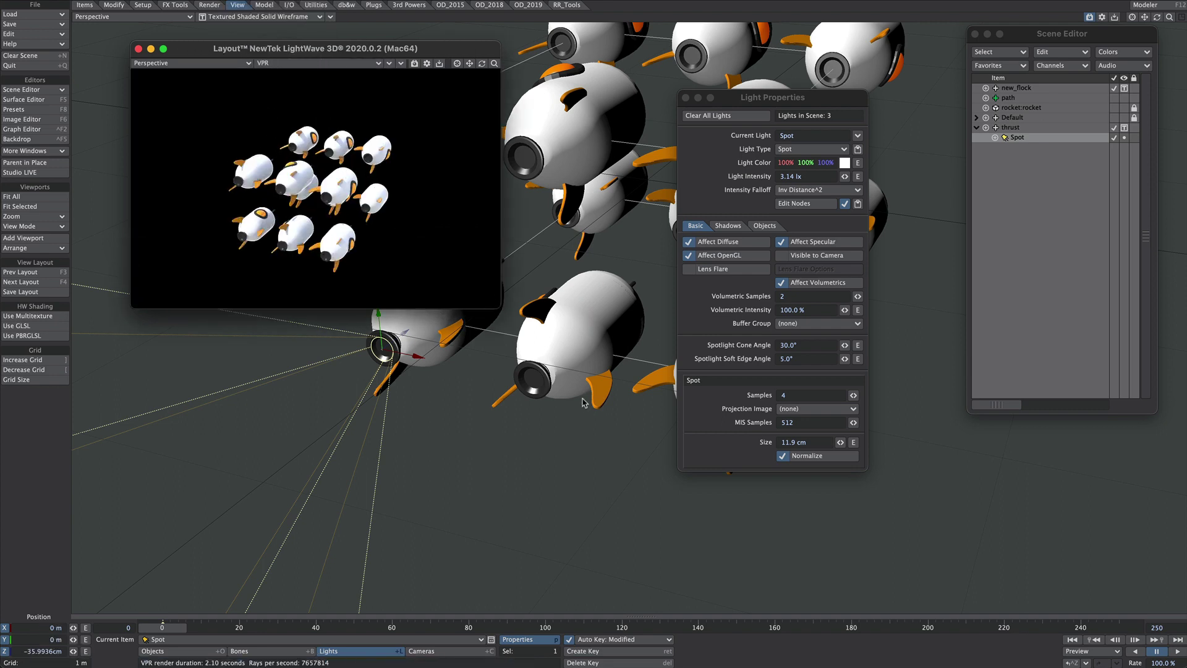
Enable volumetric scattering in the render's volumetrics properties.
{"action": "key", "text": "ctrl+p"}
{"action": "left_click_drag", "start_coordinate": [923, 191], "coordinate": [826, 120]}
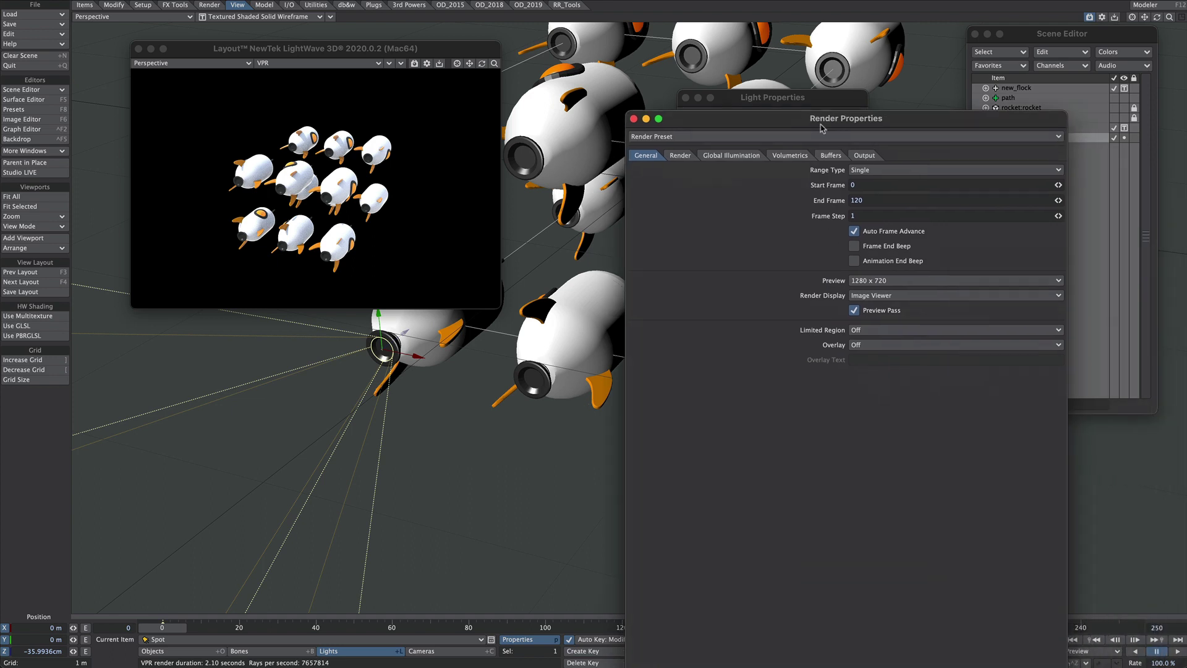
{"action": "left_click", "coordinate": [790, 156]}
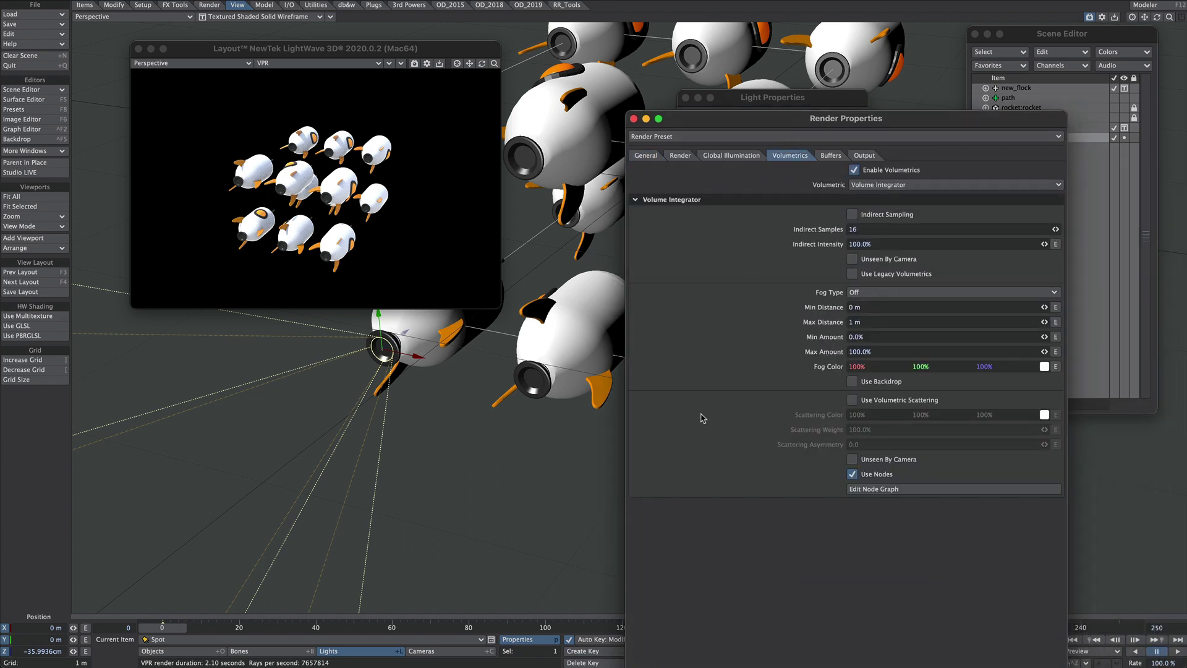
{"action": "left_click", "coordinate": [853, 401]}
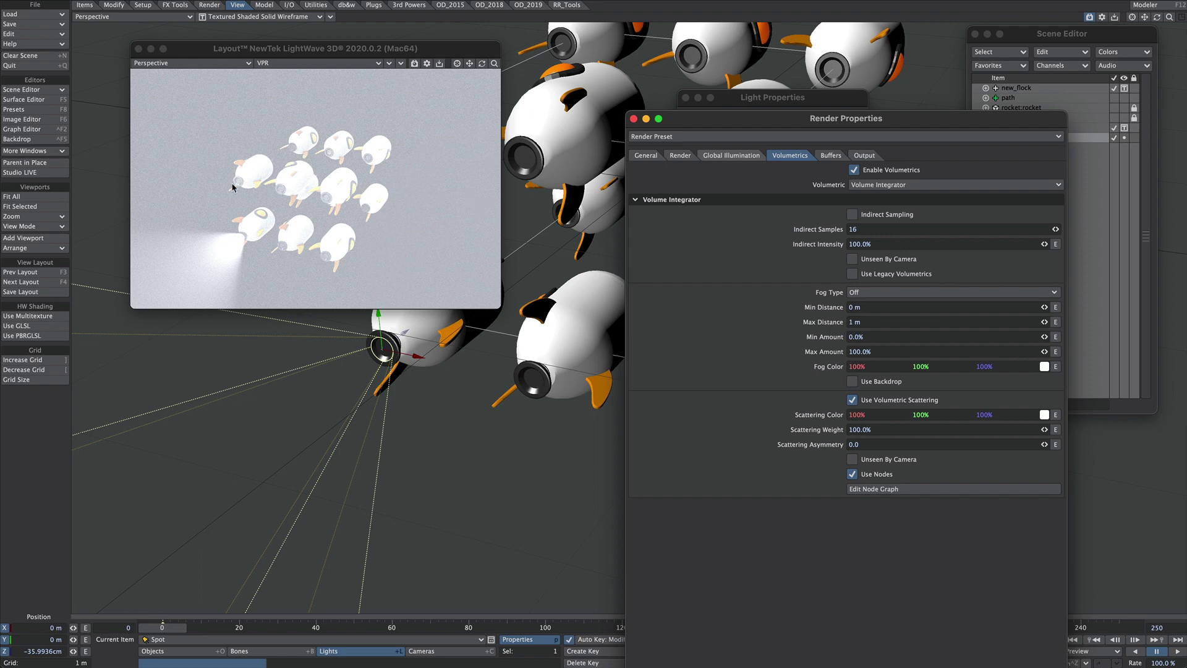
Turn off Affect Volumetrics for both the Distant light and the EnvLight.
{"action": "left_click", "coordinate": [762, 104]}
{"action": "left_click", "coordinate": [857, 136]}
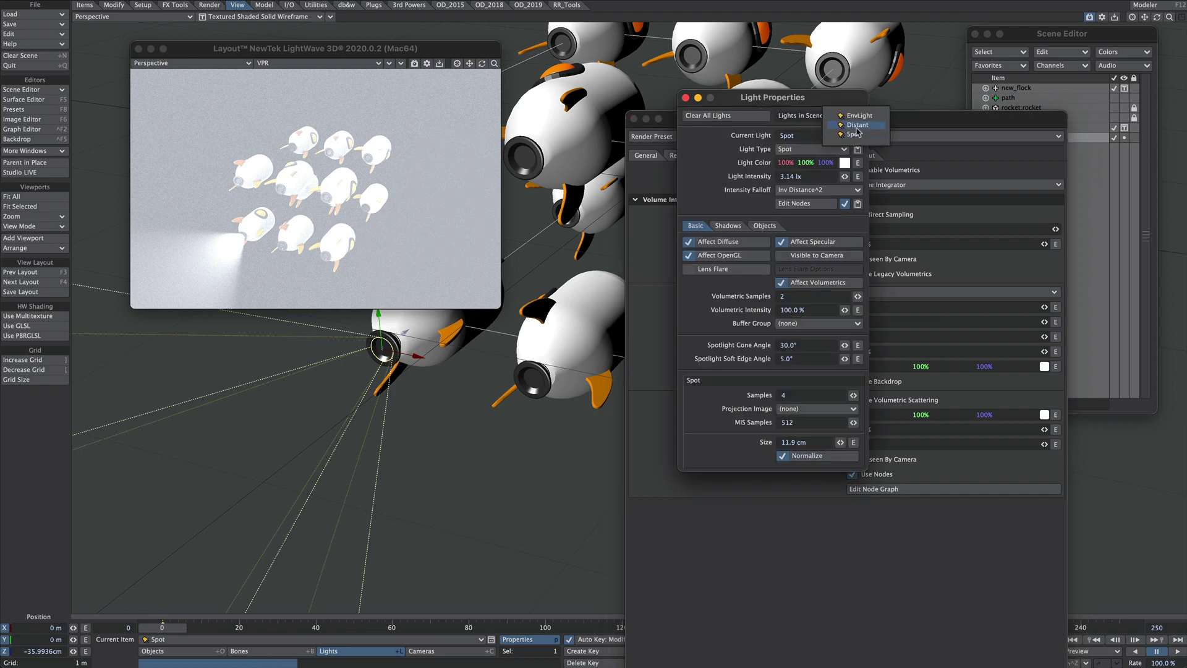
{"action": "left_click", "coordinate": [860, 124]}
{"action": "left_click", "coordinate": [807, 269]}
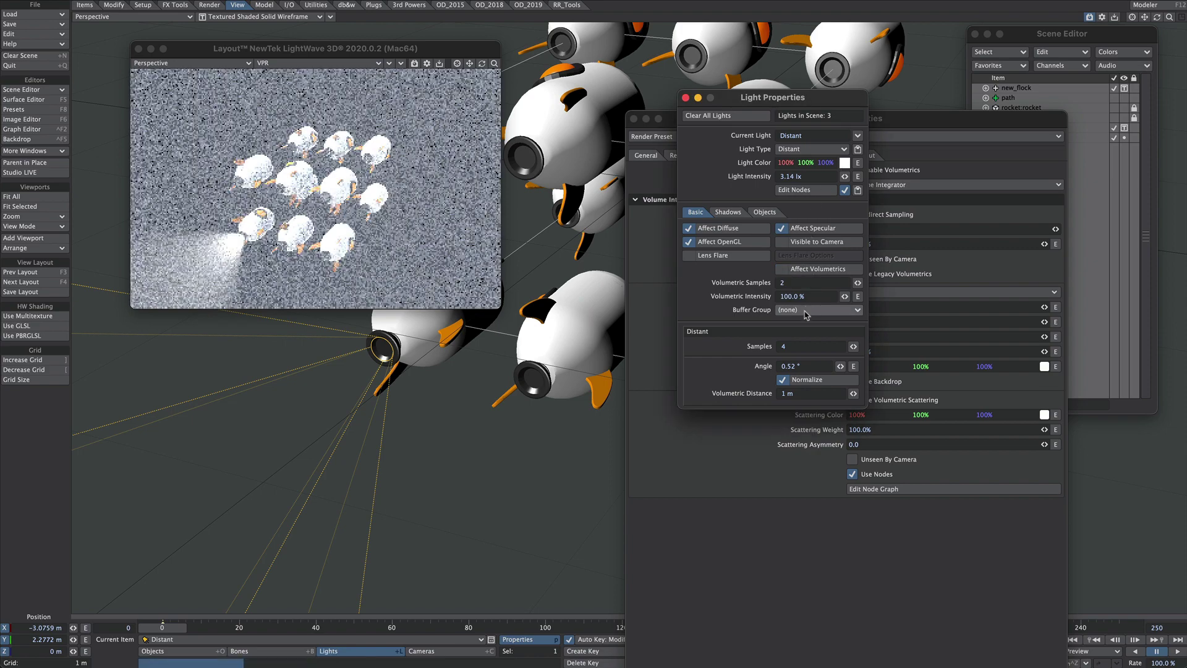
{"action": "left_click", "coordinate": [857, 135]}
{"action": "left_click", "coordinate": [858, 122]}
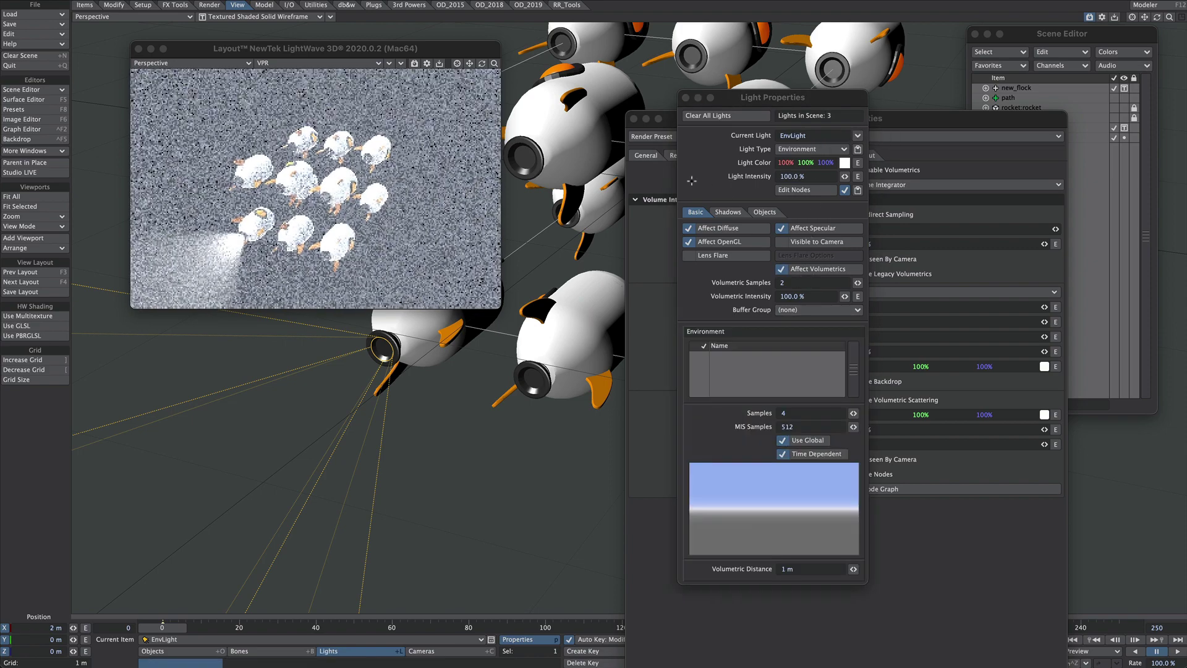
{"action": "left_click", "coordinate": [812, 270]}
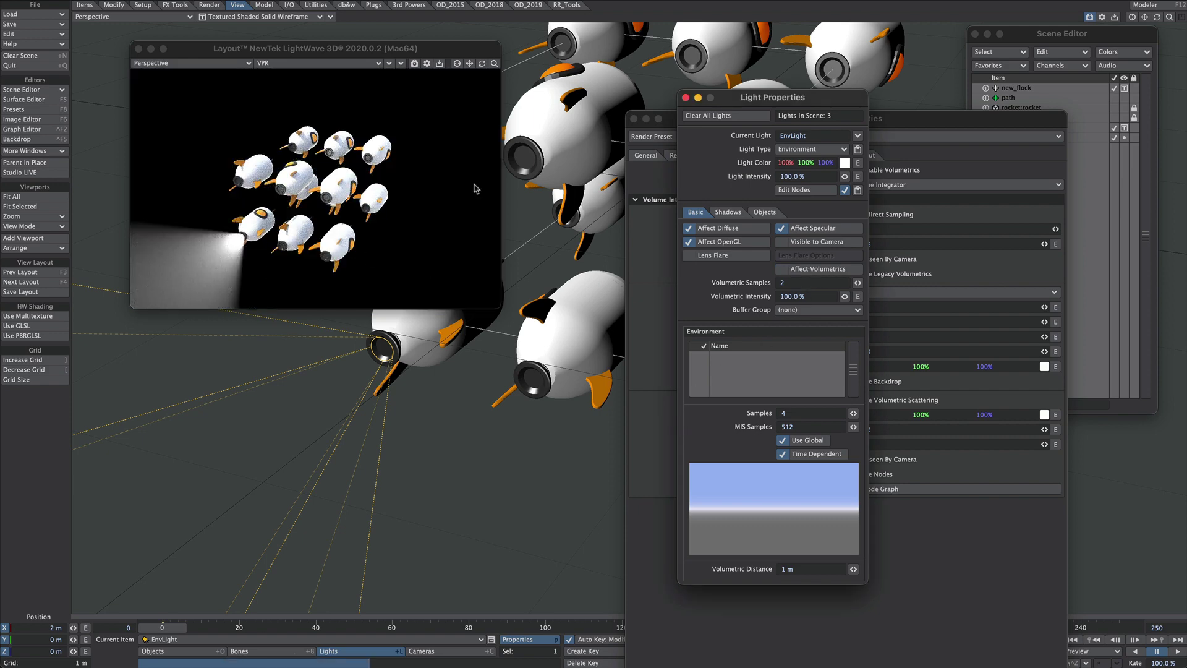
Set the volumetric Scattering Weight to 30% and close the render properties.
{"action": "key", "text": "p"}
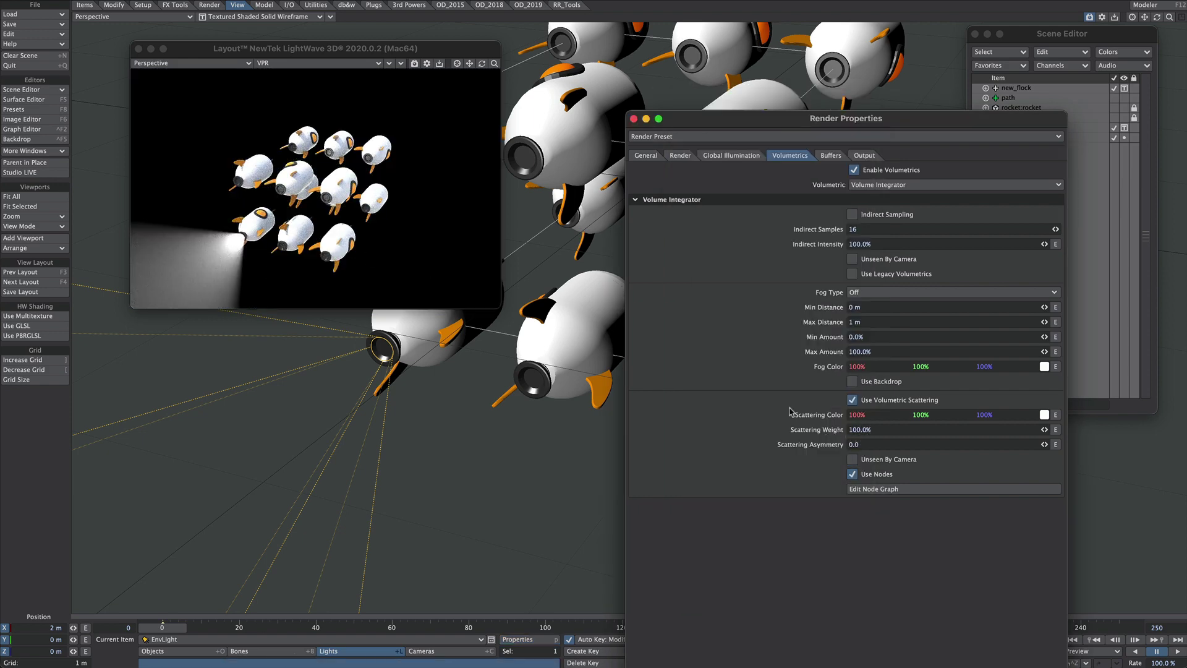
{"action": "left_click", "coordinate": [869, 429]}
{"action": "type", "text": "30"}
{"action": "key", "text": "Tab"}
{"action": "left_click", "coordinate": [633, 118]}
Add a Gradient node to the spot light, driven by Distance and feeding its color into Volumetric Color.
{"action": "left_click", "coordinate": [1016, 137]}
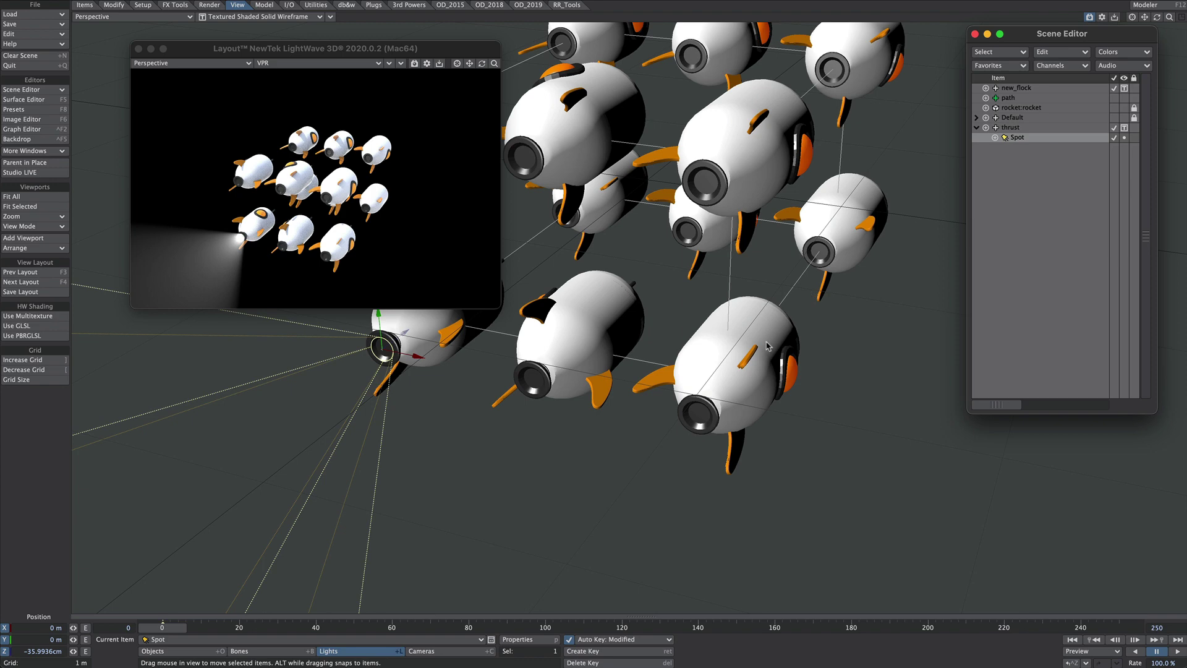
{"action": "key", "text": "p"}
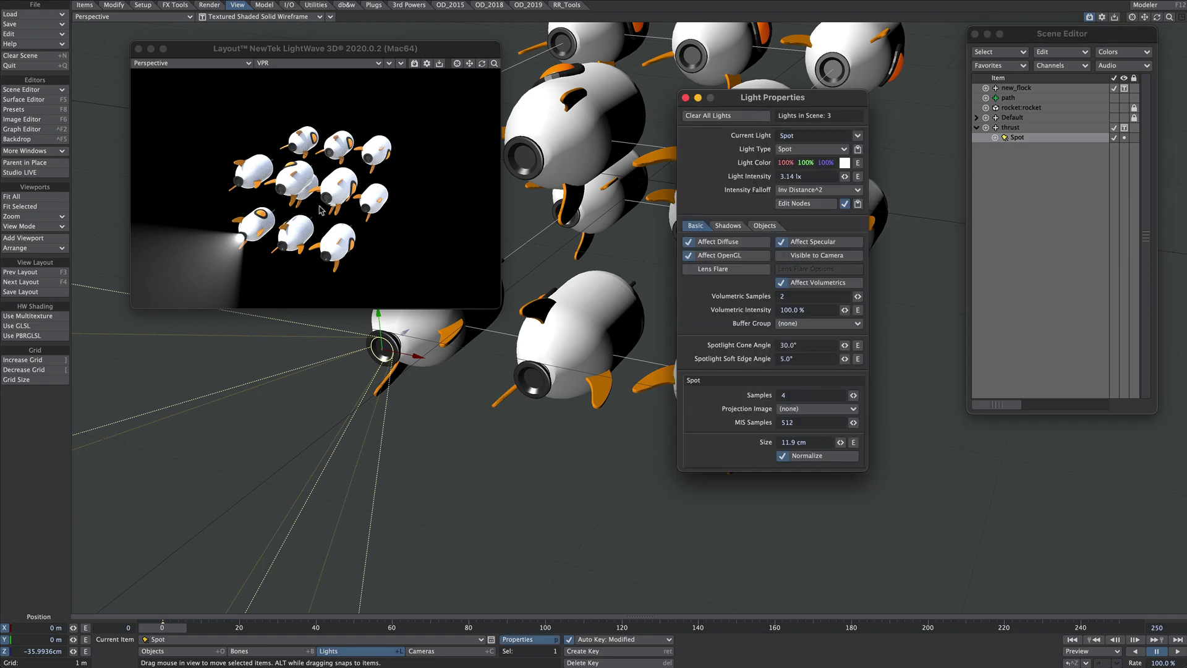
{"action": "left_click", "coordinate": [791, 205]}
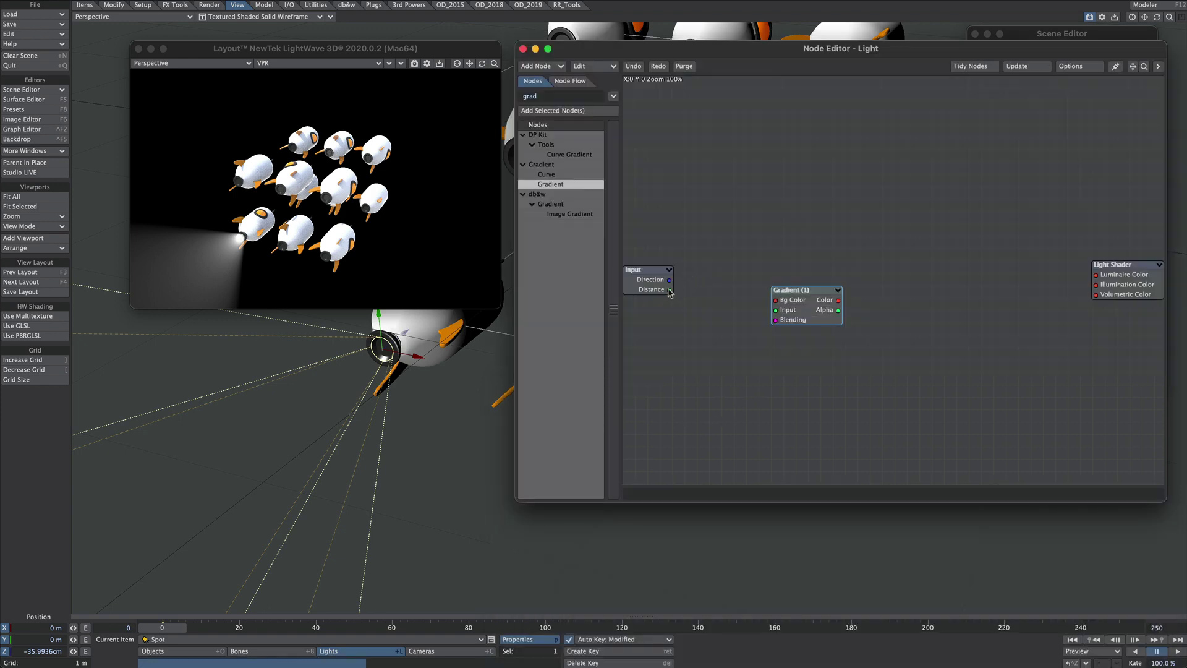
{"action": "left_click_drag", "start_coordinate": [669, 290], "coordinate": [1107, 295]}
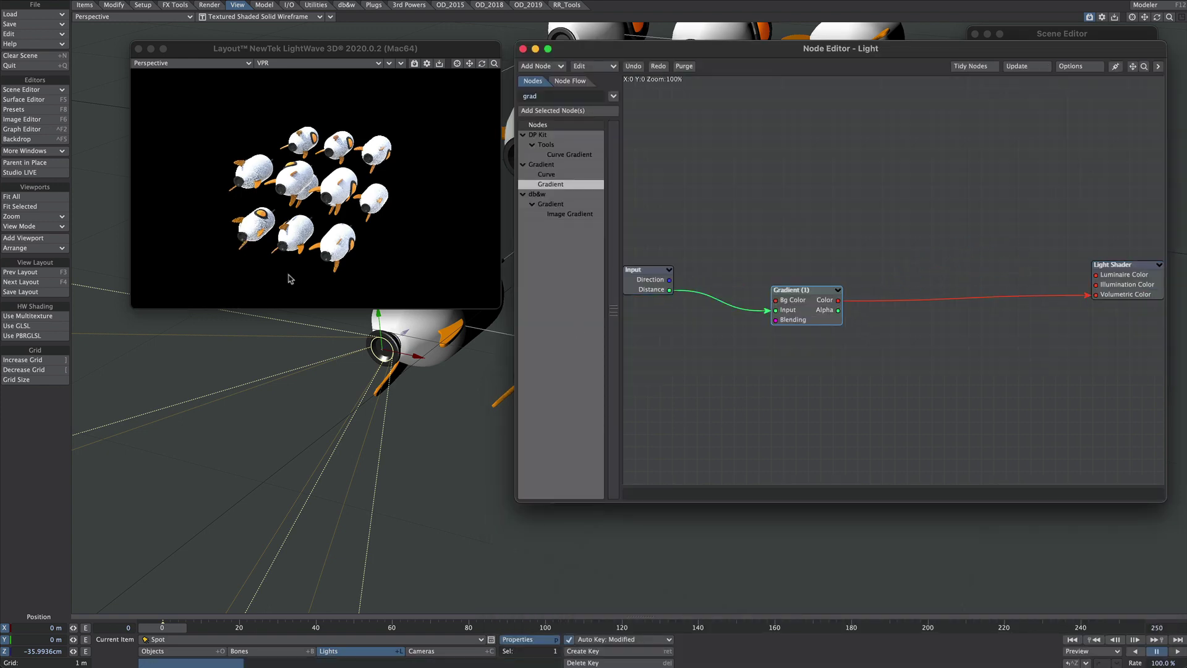
Add a black key near the far end of the gradient and make the key at position 0.0 white.
{"action": "double_click", "coordinate": [788, 314]}
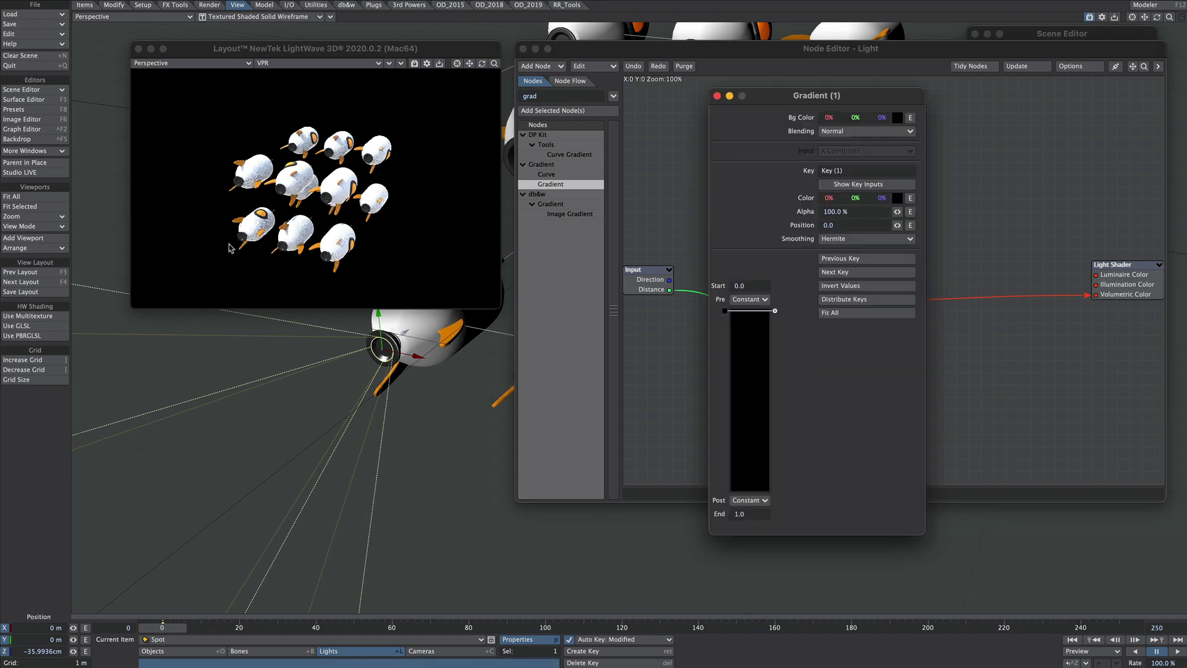
{"action": "left_click_drag", "start_coordinate": [727, 315], "coordinate": [732, 451]}
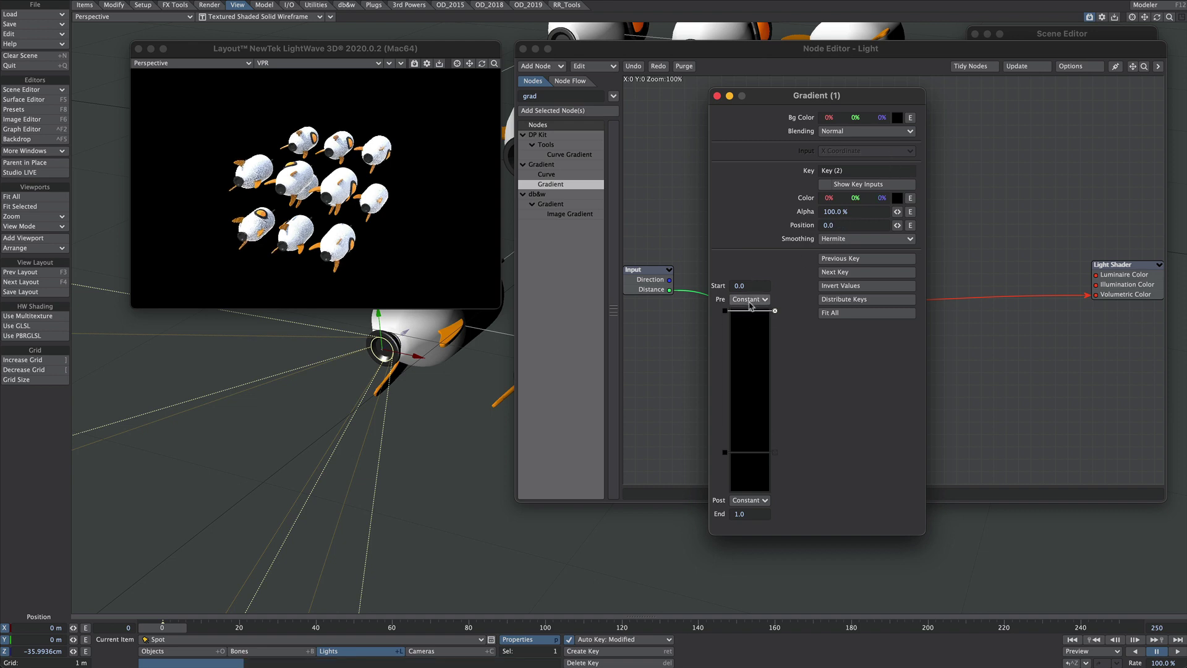
{"action": "left_click_drag", "start_coordinate": [881, 197], "coordinate": [936, 198]}
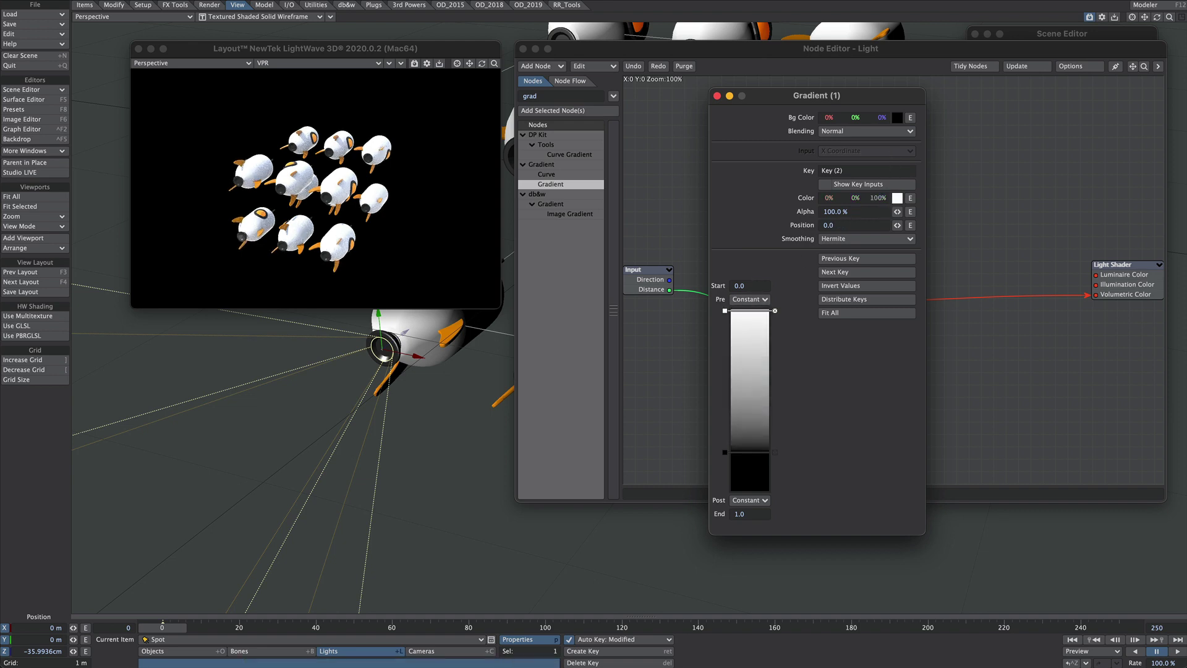
Add an orange gradient key at about position 0.12, between the white and black keys.
{"action": "left_click", "coordinate": [741, 328]}
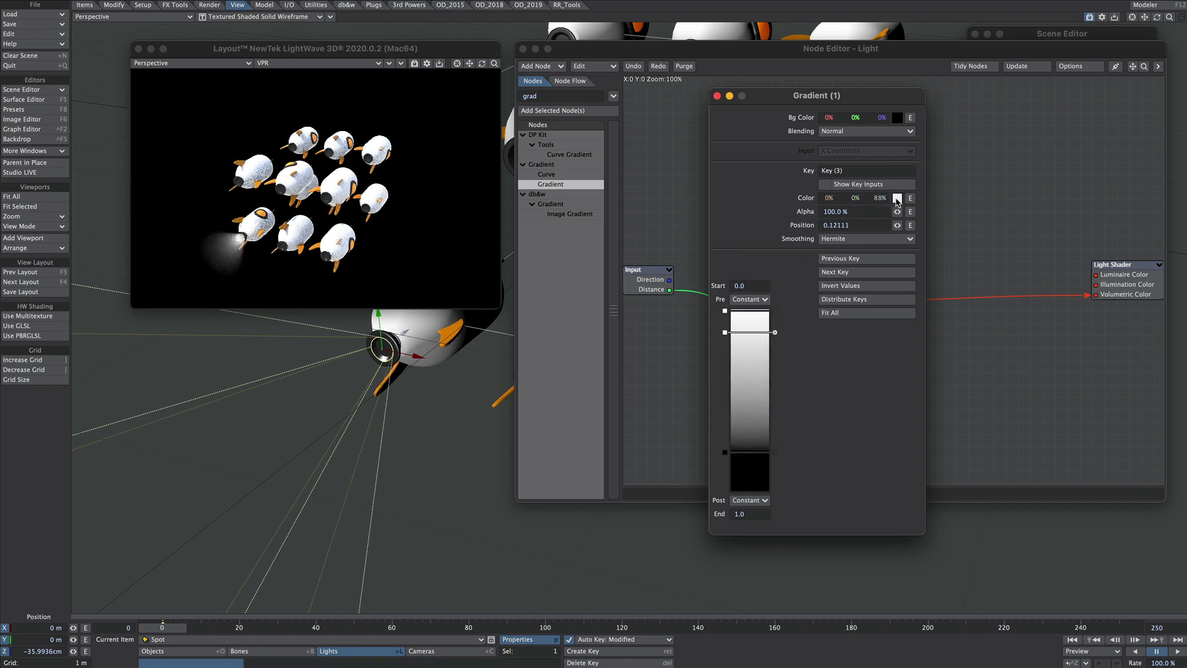
{"action": "left_click", "coordinate": [897, 198]}
{"action": "left_click", "coordinate": [804, 183]}
{"action": "left_click", "coordinate": [541, 431]}
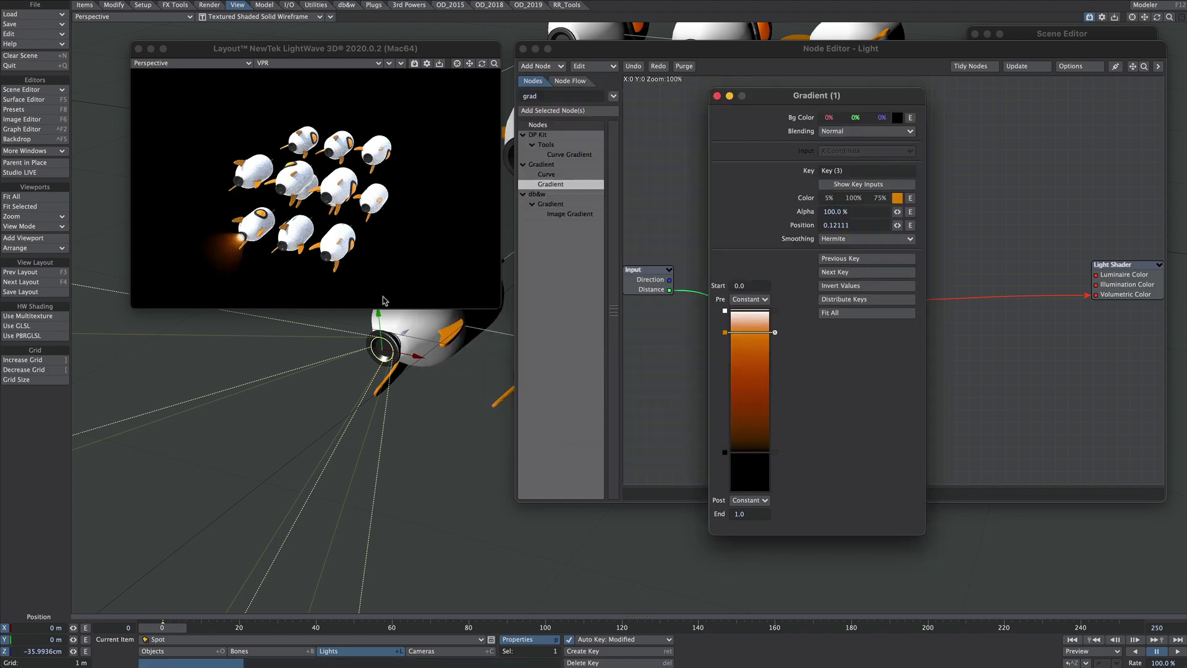
{"action": "left_click_drag", "start_coordinate": [735, 330], "coordinate": [734, 333]}
Try an alpha of 1000% on the orange gradient key and restore it to 100%.
{"action": "left_click", "coordinate": [847, 212]}
{"action": "type", "text": "1"}
{"action": "key", "text": "Tab"}
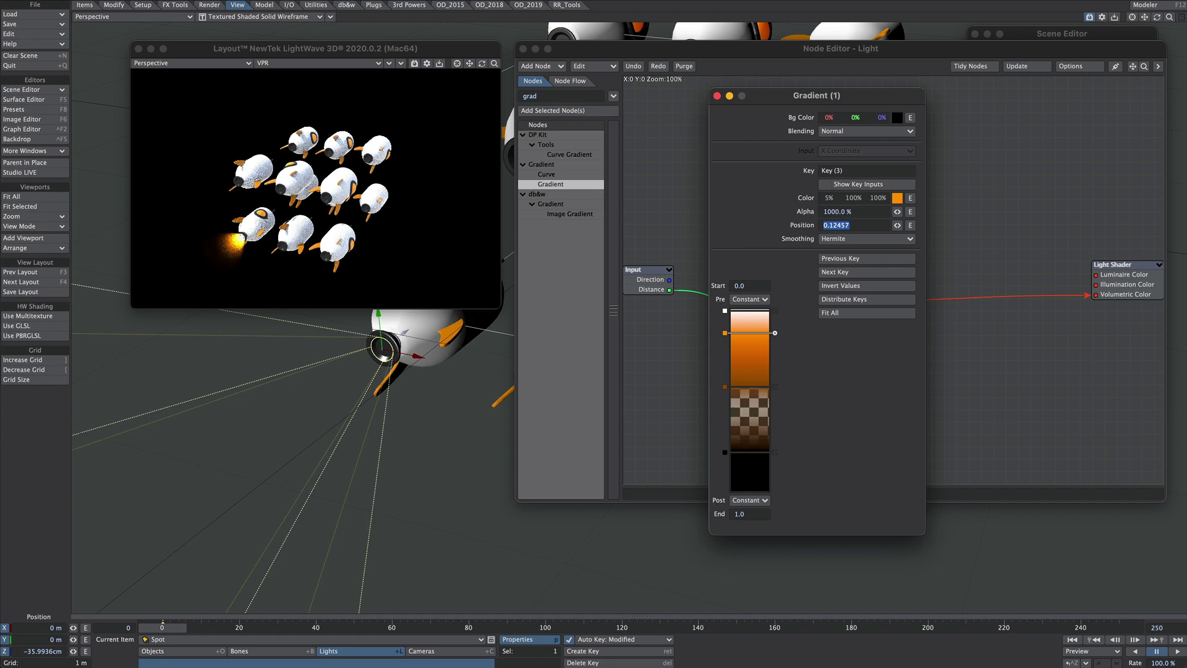
{"action": "left_click", "coordinate": [858, 212]}
{"action": "type", "text": "100"}
{"action": "key", "text": "Tab"}
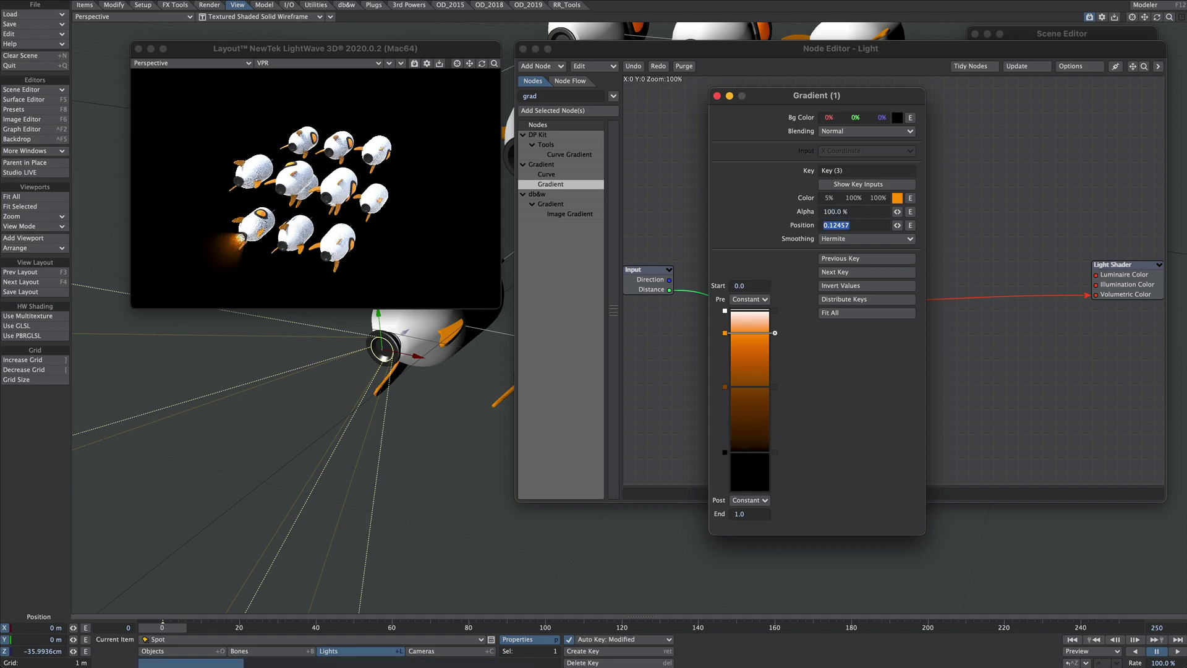
Widen the spotlight cone angle to 89.5° and its soft edge angle to 78°, and check the glow in VPR, ending at frame 0.
{"action": "left_click", "coordinate": [729, 311]}
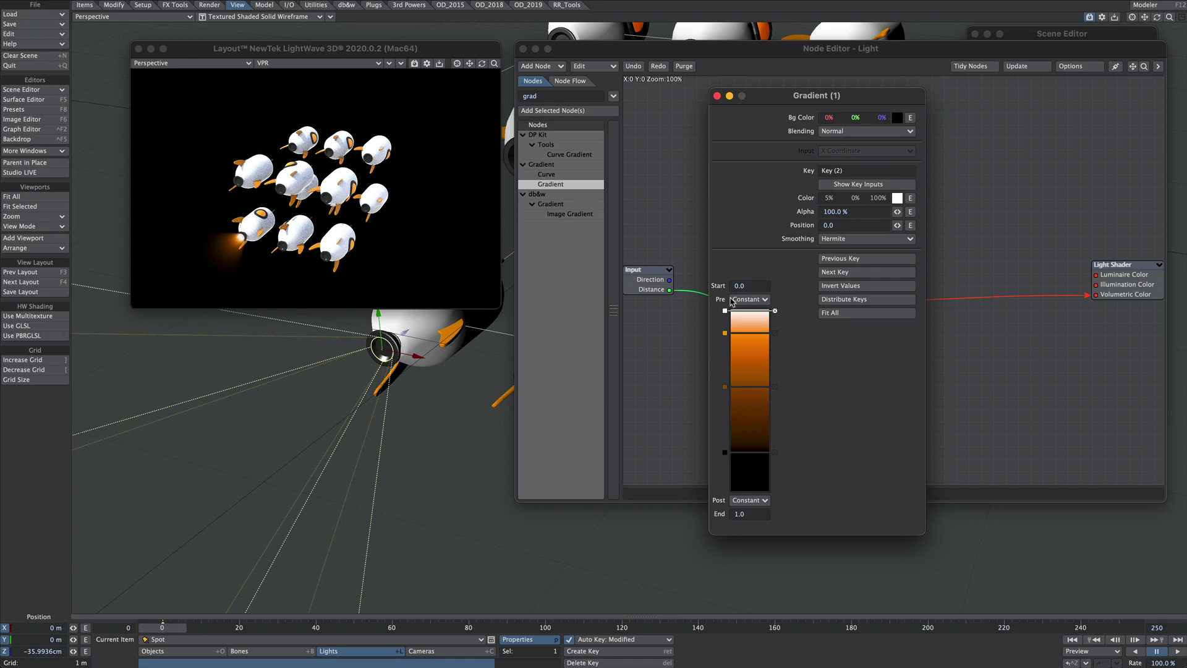
{"action": "left_click", "coordinate": [717, 95]}
{"action": "left_click", "coordinate": [522, 48]}
{"action": "left_click_drag", "start_coordinate": [844, 345], "coordinate": [921, 358]}
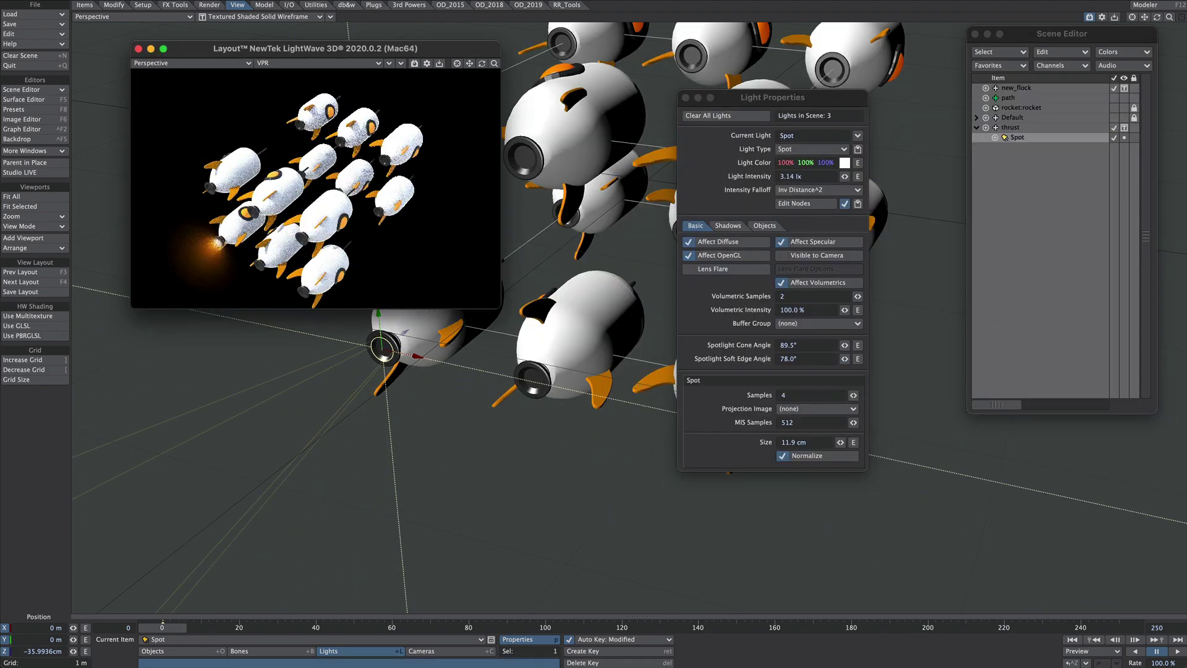
{"action": "left_click_drag", "start_coordinate": [315, 186], "coordinate": [330, 148], "text": "alt"}
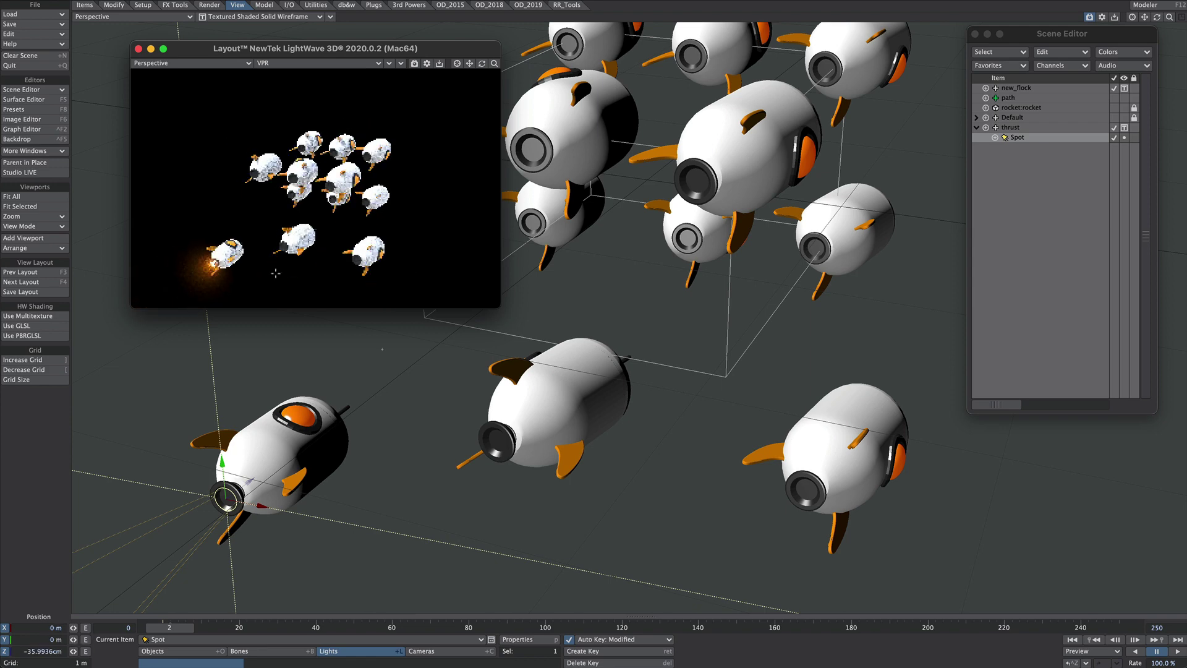
{"action": "left_click_drag", "start_coordinate": [182, 627], "coordinate": [162, 627]}
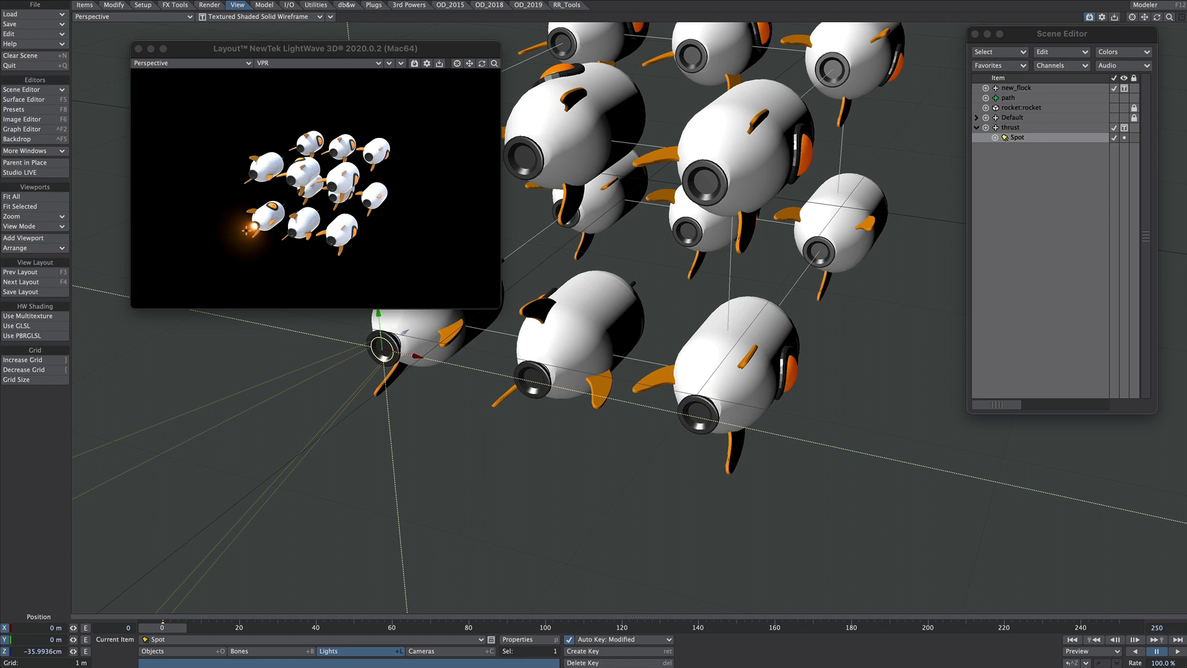
Clone the thrust null's hierarchy, including its spot light, from the classic Scene Editor.
{"action": "left_click", "coordinate": [1022, 127]}
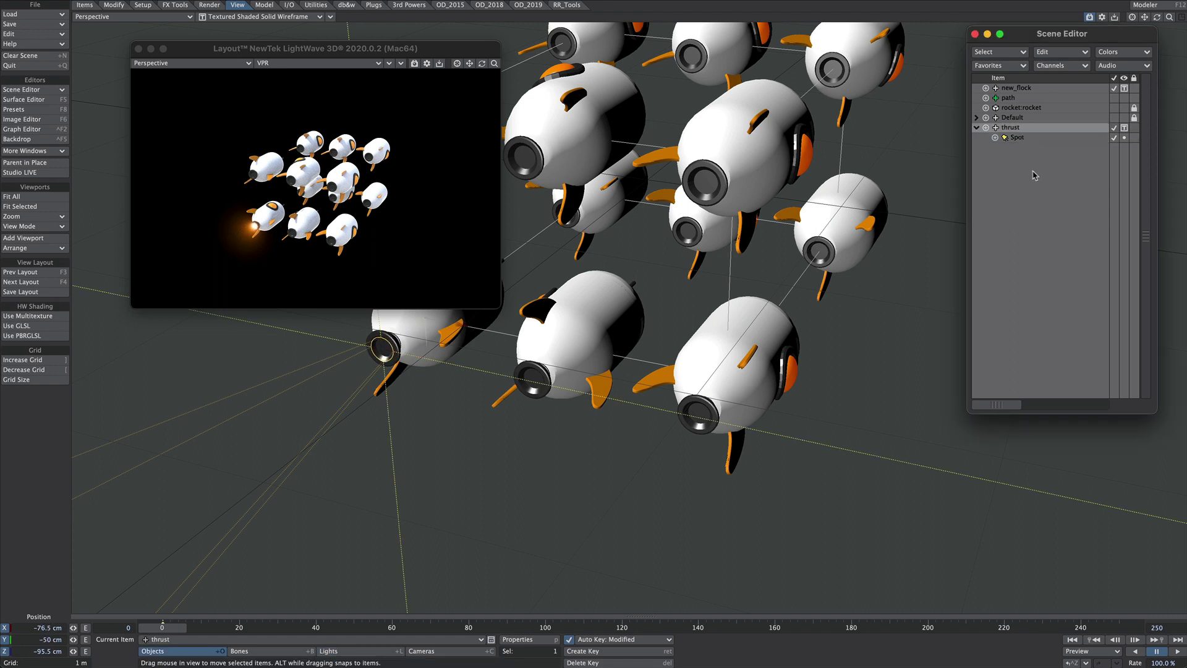
{"action": "key", "text": "s"}
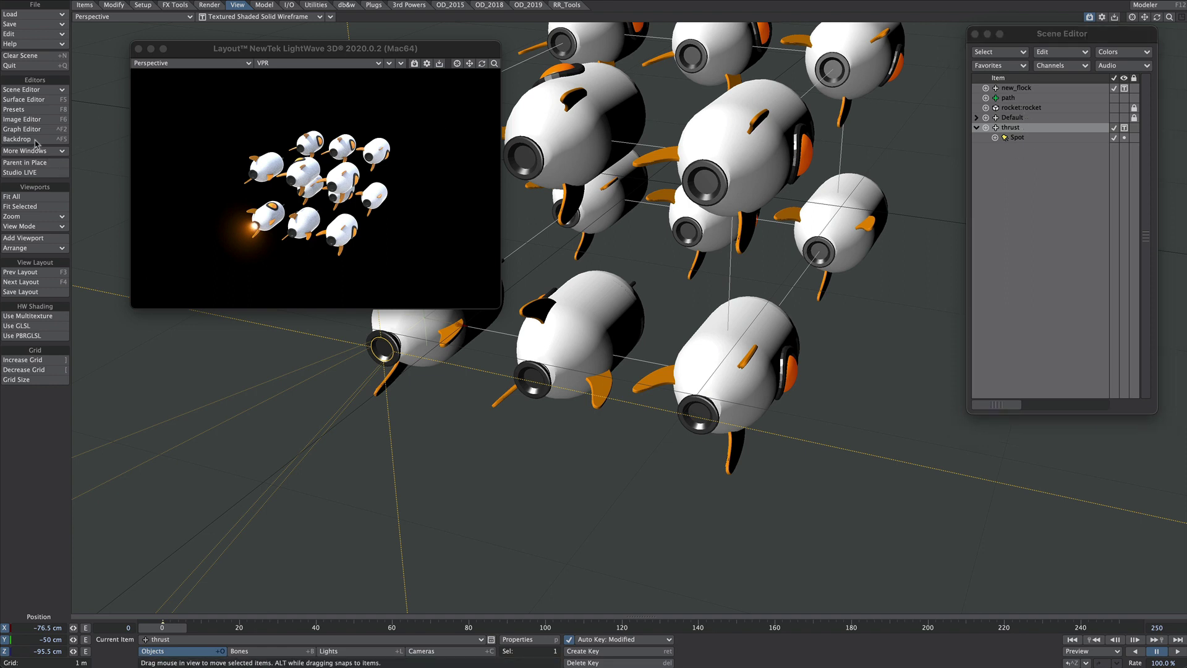
{"action": "key", "text": "ctrl+F1"}
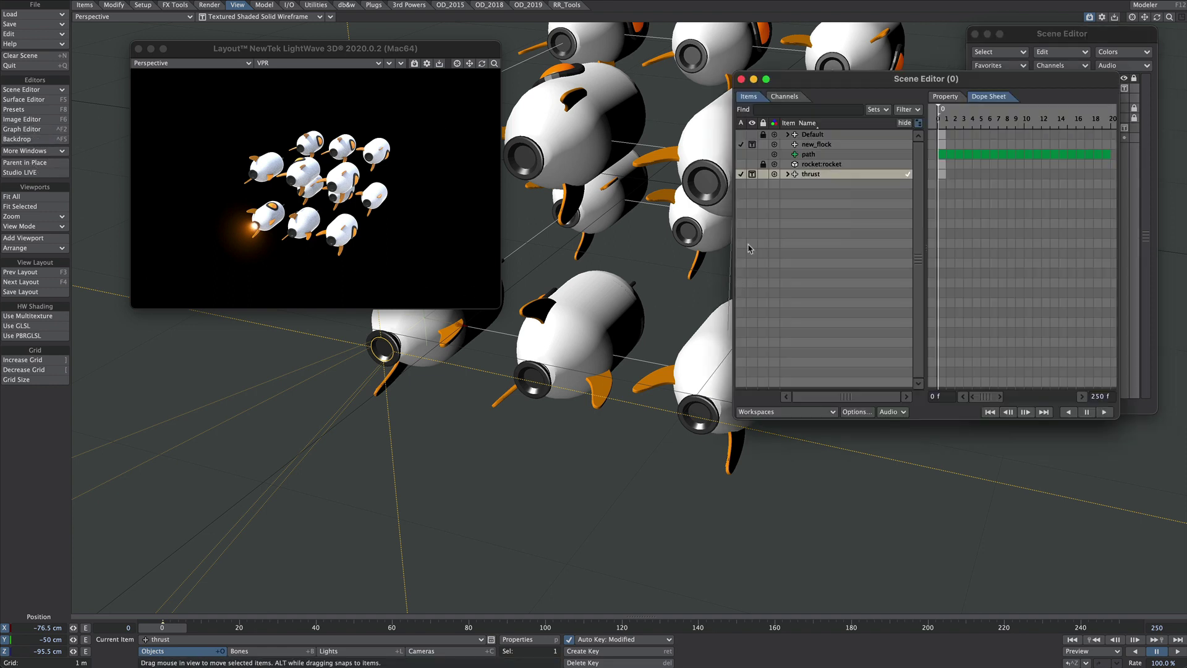
{"action": "right_click", "coordinate": [791, 177]}
{"action": "mouse_move", "coordinate": [804, 208]}
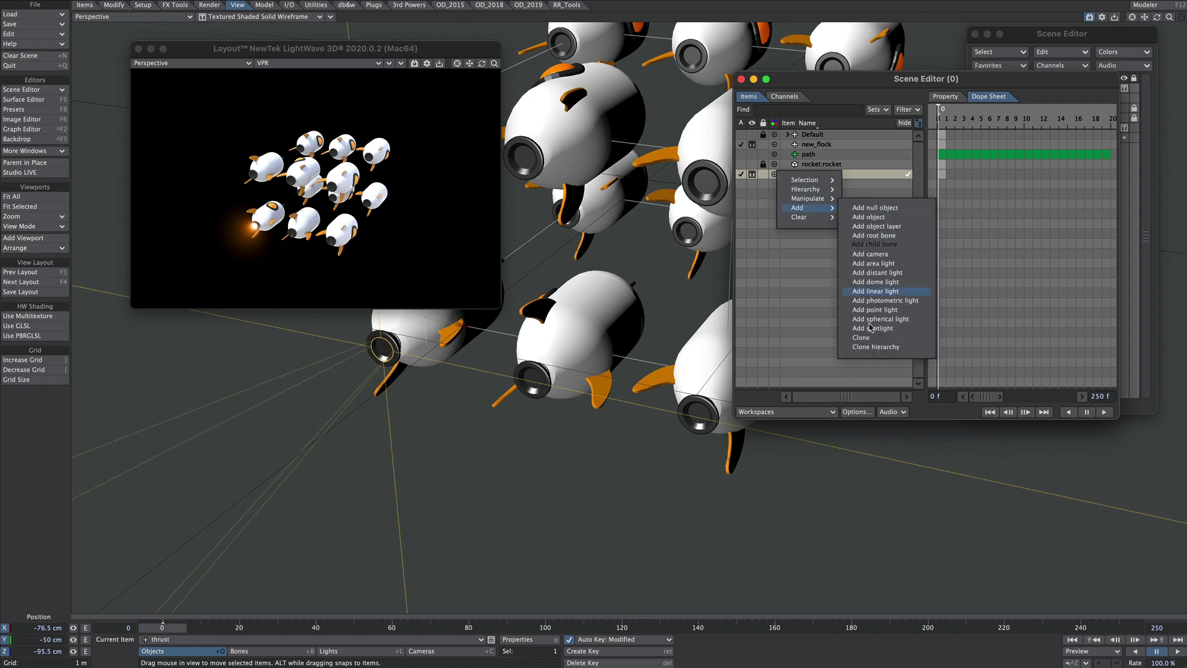
{"action": "left_click", "coordinate": [872, 347]}
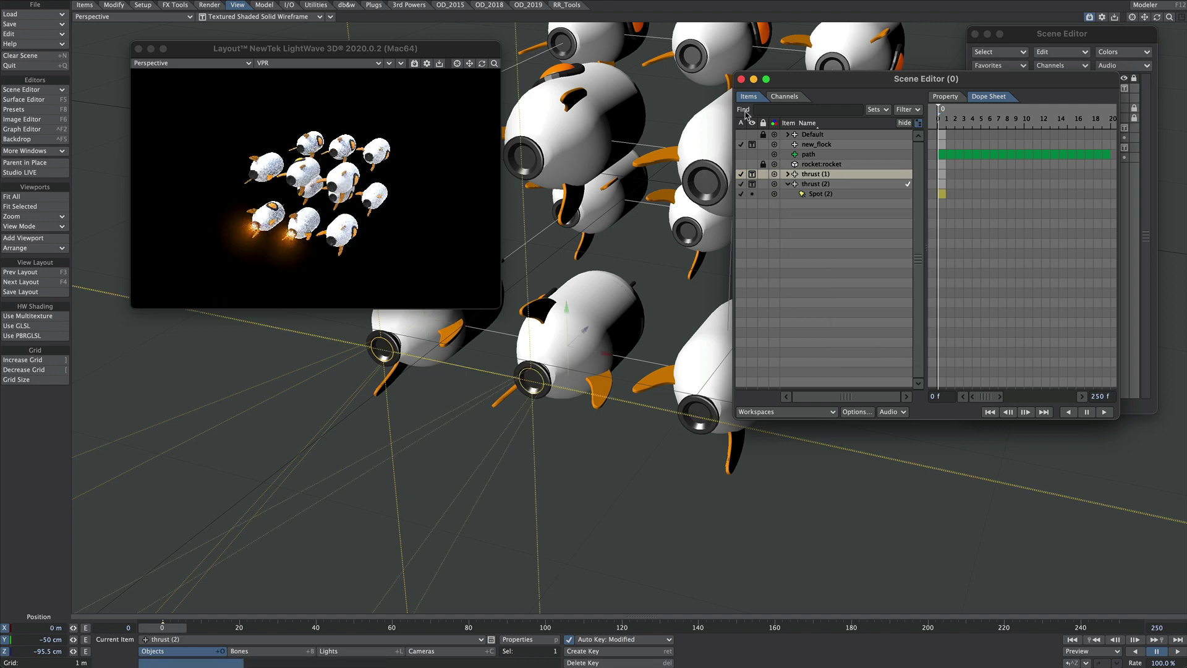
Clone the thrust null's hierarchy, including its spot light, three more times with Clone Hierarchy.
{"action": "left_click", "coordinate": [740, 80]}
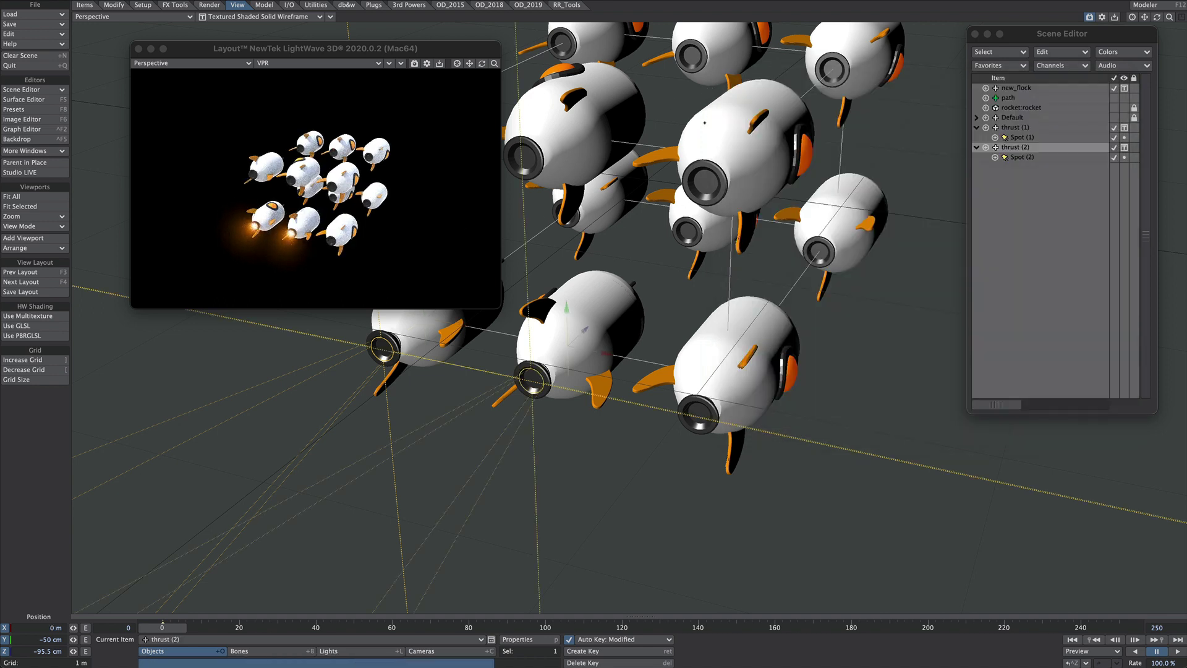
{"action": "left_click", "coordinate": [85, 4]}
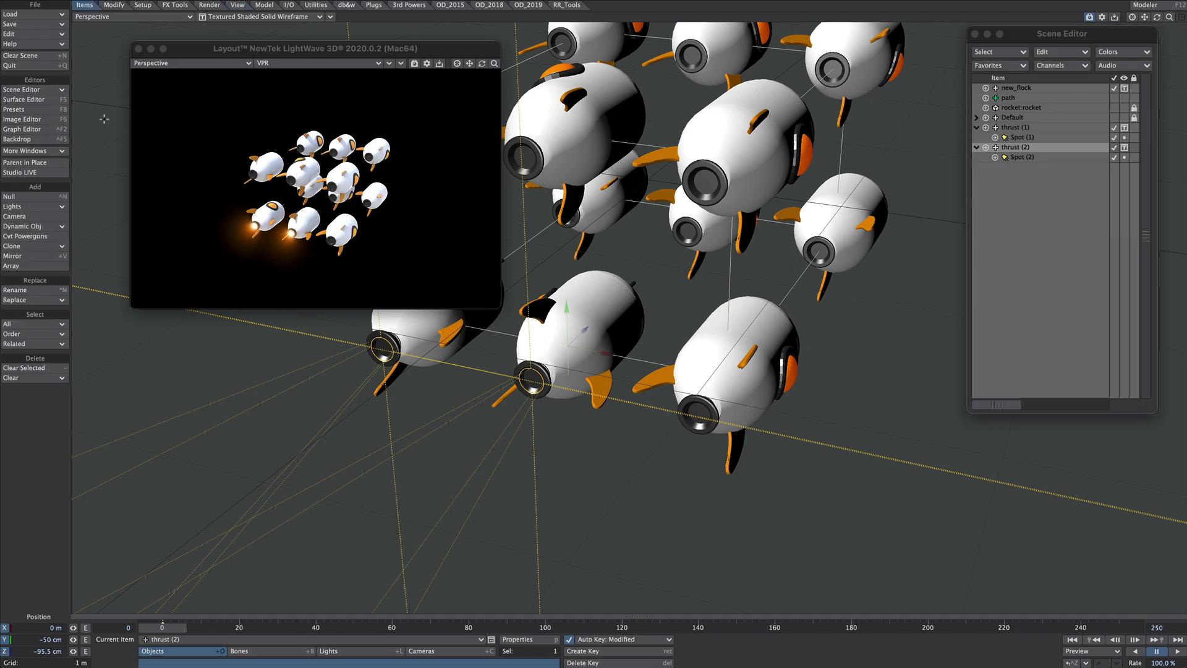
{"action": "left_click", "coordinate": [33, 247]}
{"action": "left_click", "coordinate": [70, 256]}
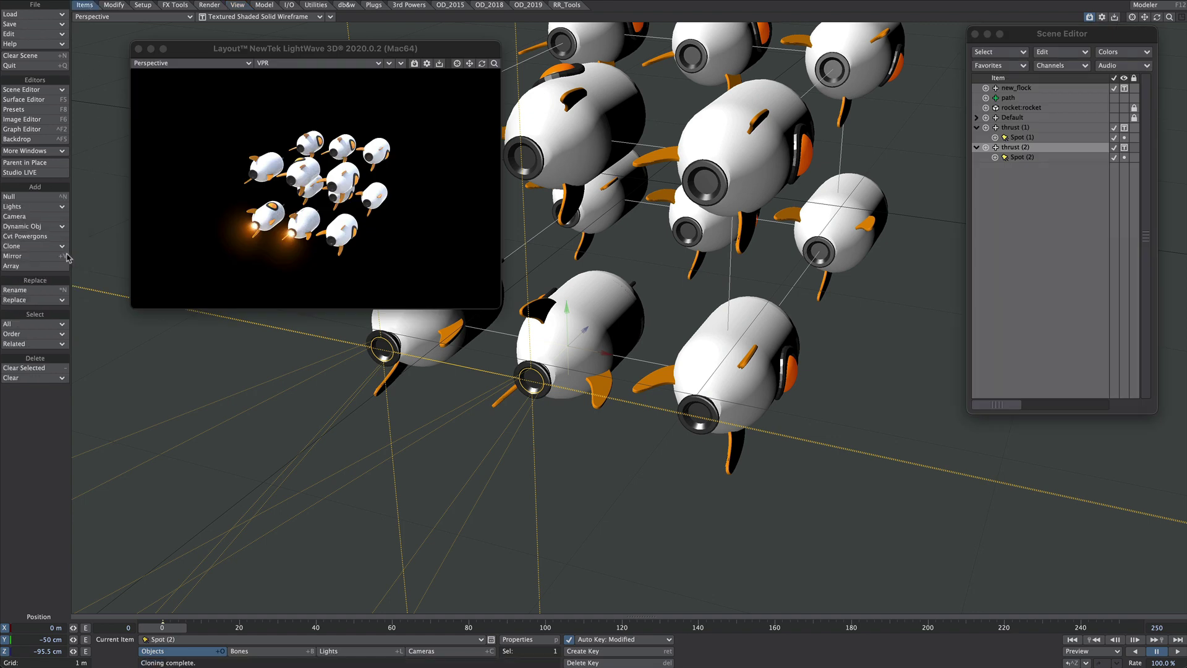
{"action": "left_click", "coordinate": [61, 255]}
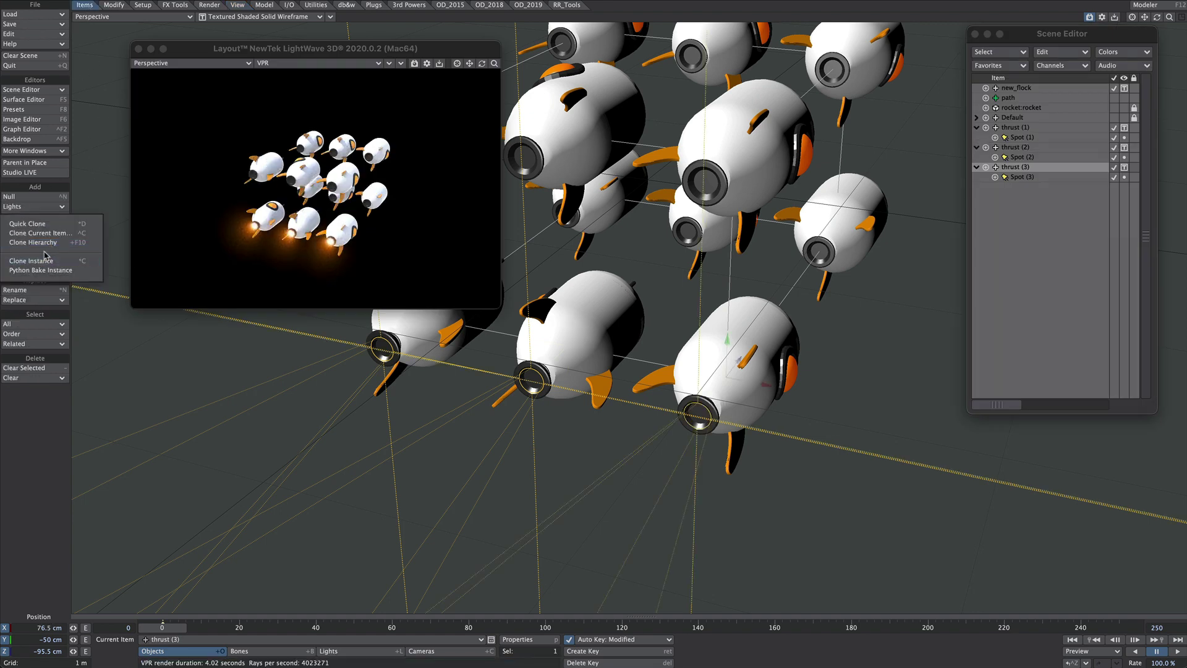
{"action": "left_click", "coordinate": [325, 54]}
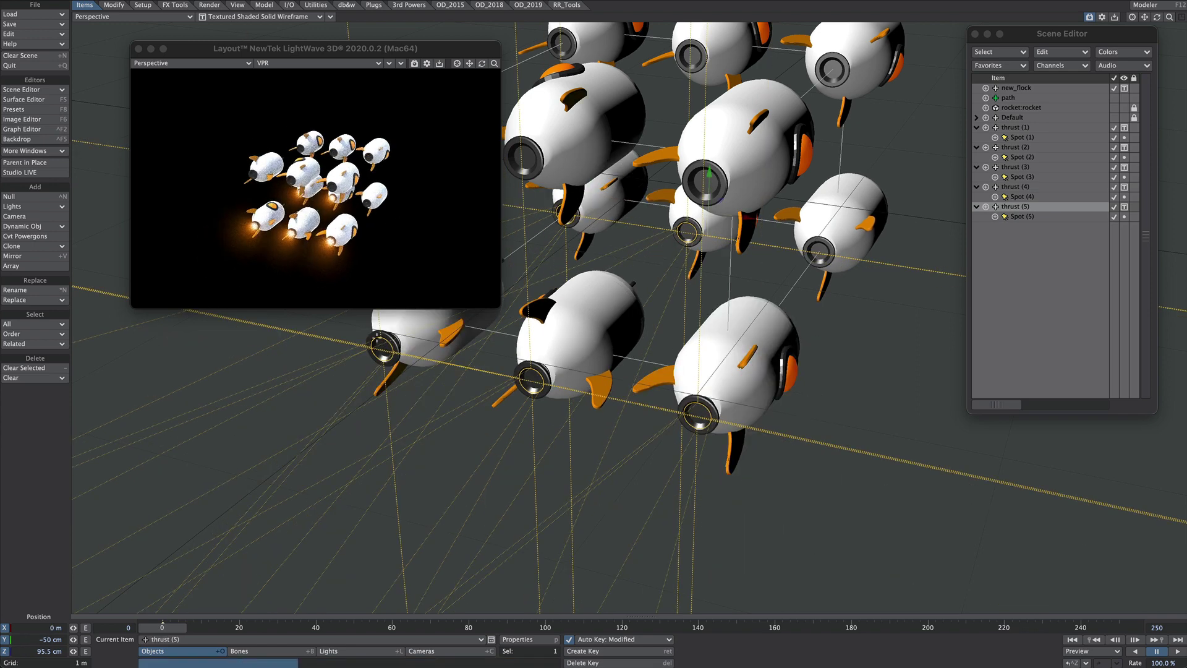
Delete the cloned nulls thrust (2) through thrust (5) together with all their descendants.
{"action": "left_click", "coordinate": [1015, 147]}
{"action": "left_click", "coordinate": [1017, 167], "text": "ctrl"}
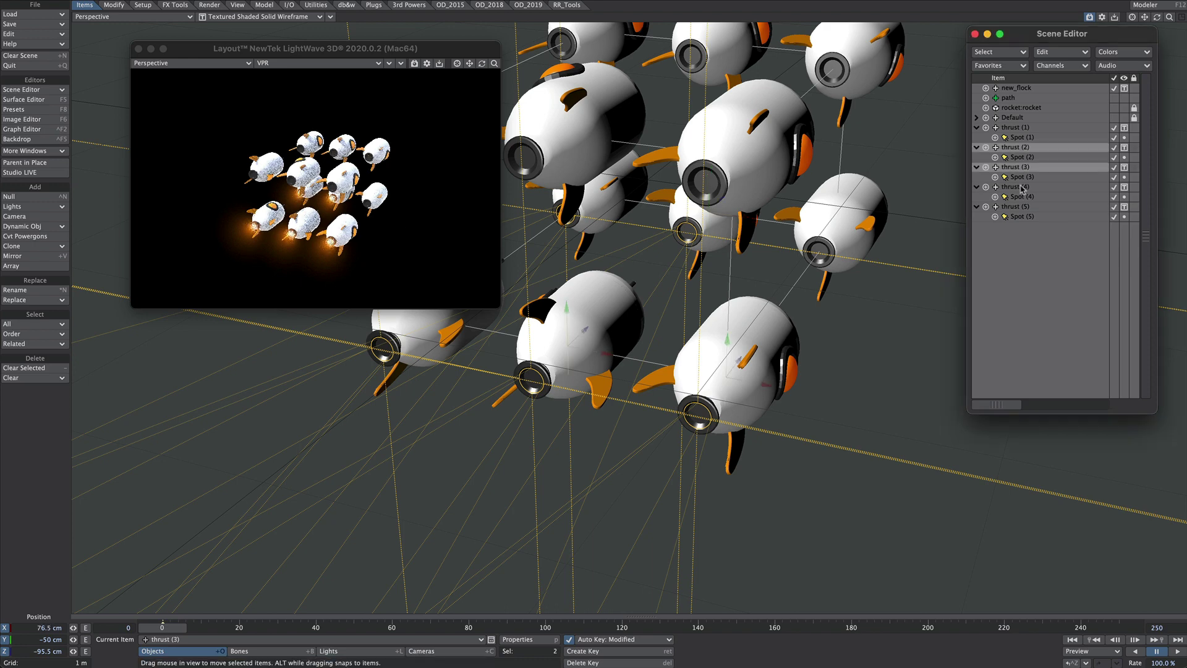
{"action": "left_click", "coordinate": [1018, 186], "text": "ctrl"}
{"action": "left_click", "coordinate": [1022, 206], "text": "ctrl"}
{"action": "key", "text": "minus"}
{"action": "left_click", "coordinate": [726, 223]}
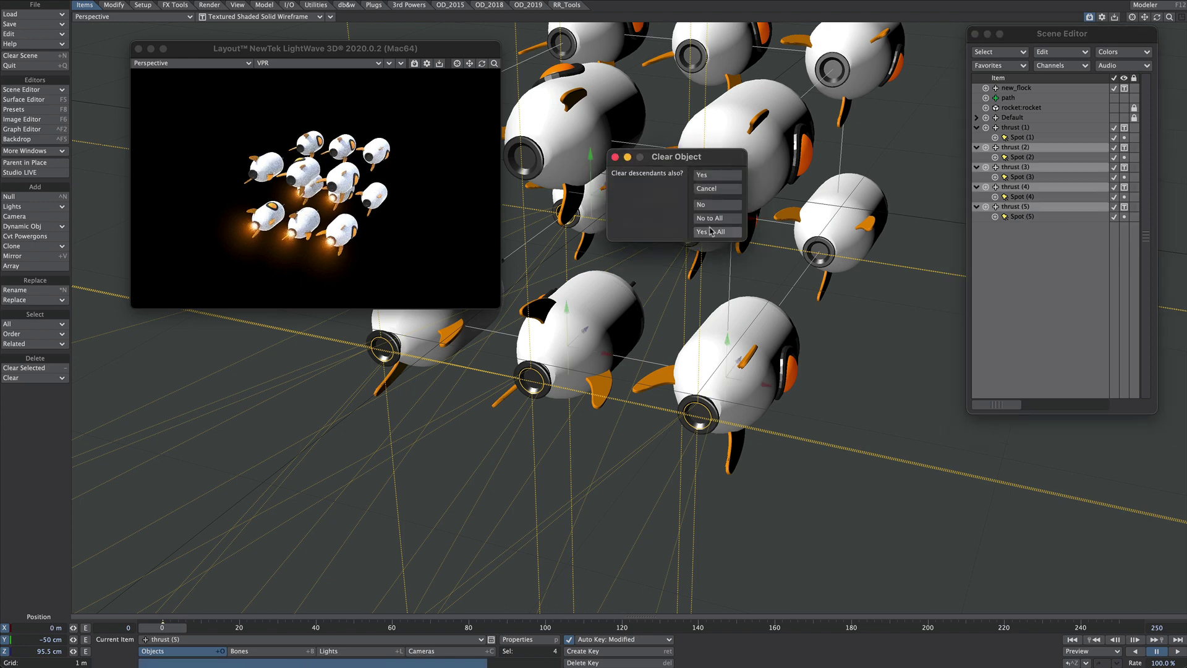
{"action": "left_click", "coordinate": [710, 230]}
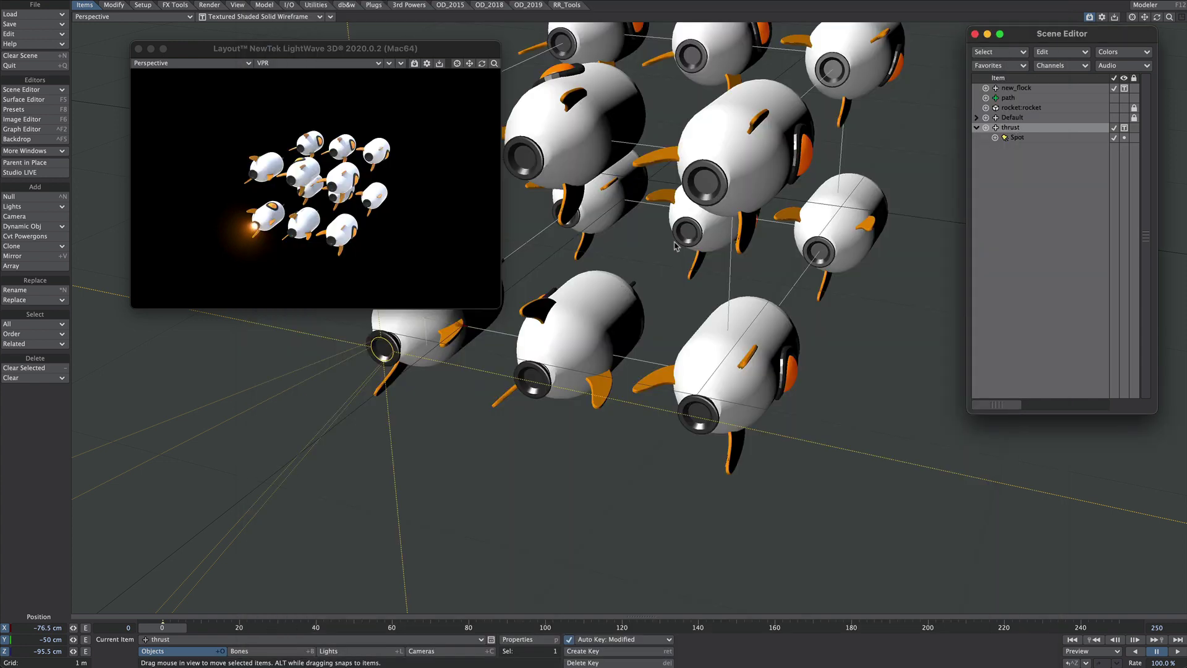
Make 11 clones of the thrust null with CloneItem+, cloning its descendants too, and check the glow on the rockets in VPR.
{"action": "left_click", "coordinate": [644, 274], "text": "ctrl+shift"}
{"action": "type", "text": "clo"}
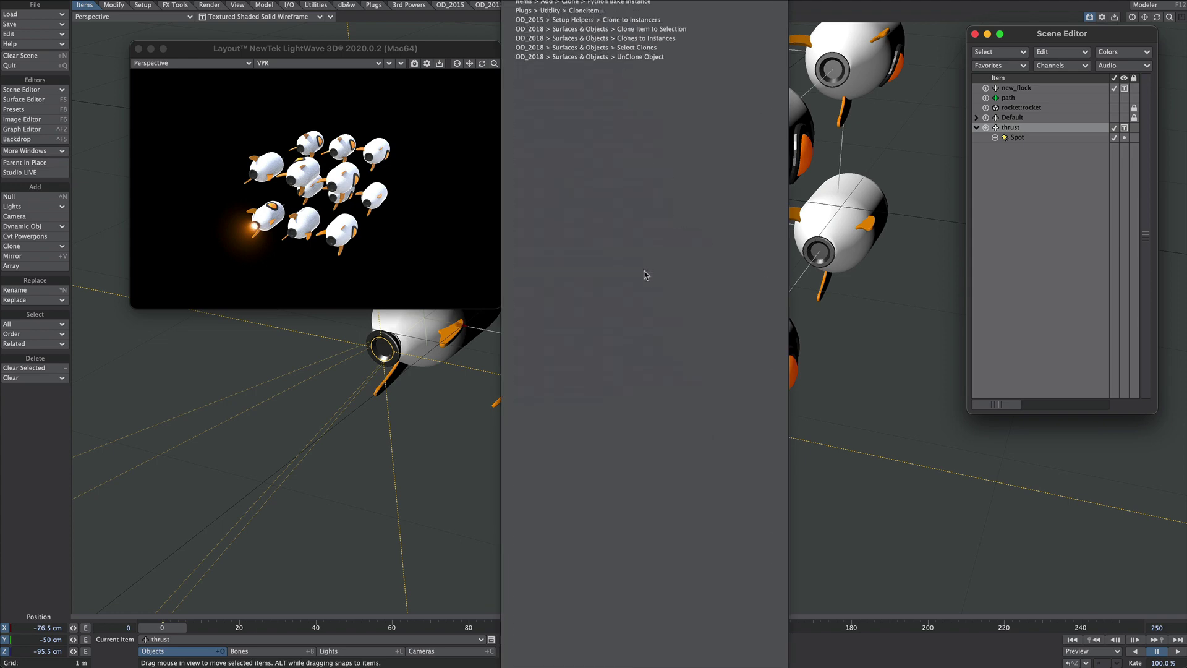
{"action": "type", "text": "ne"}
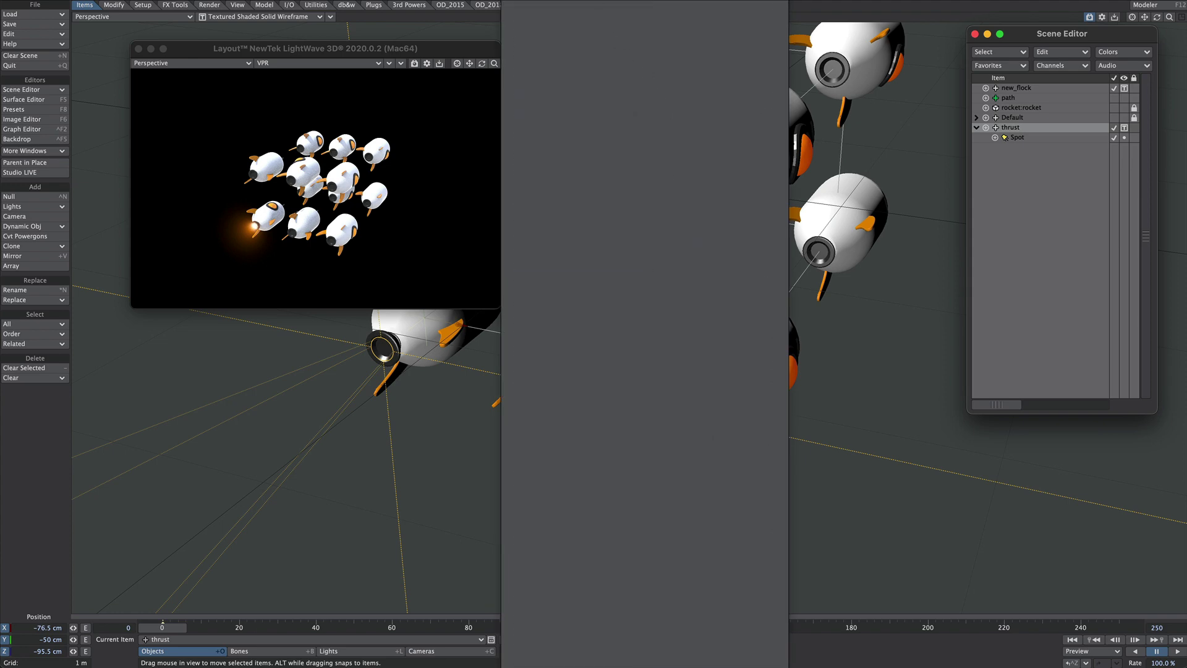
{"action": "key", "text": "Return"}
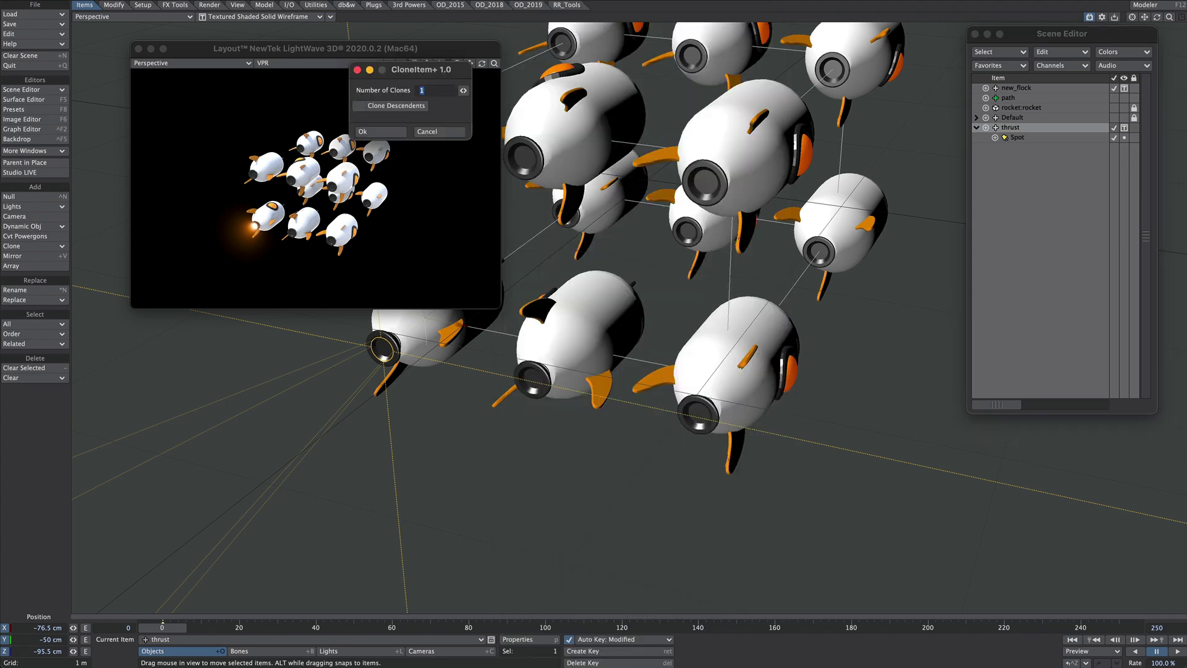
{"action": "left_click", "coordinate": [440, 90]}
{"action": "left_click", "coordinate": [381, 108]}
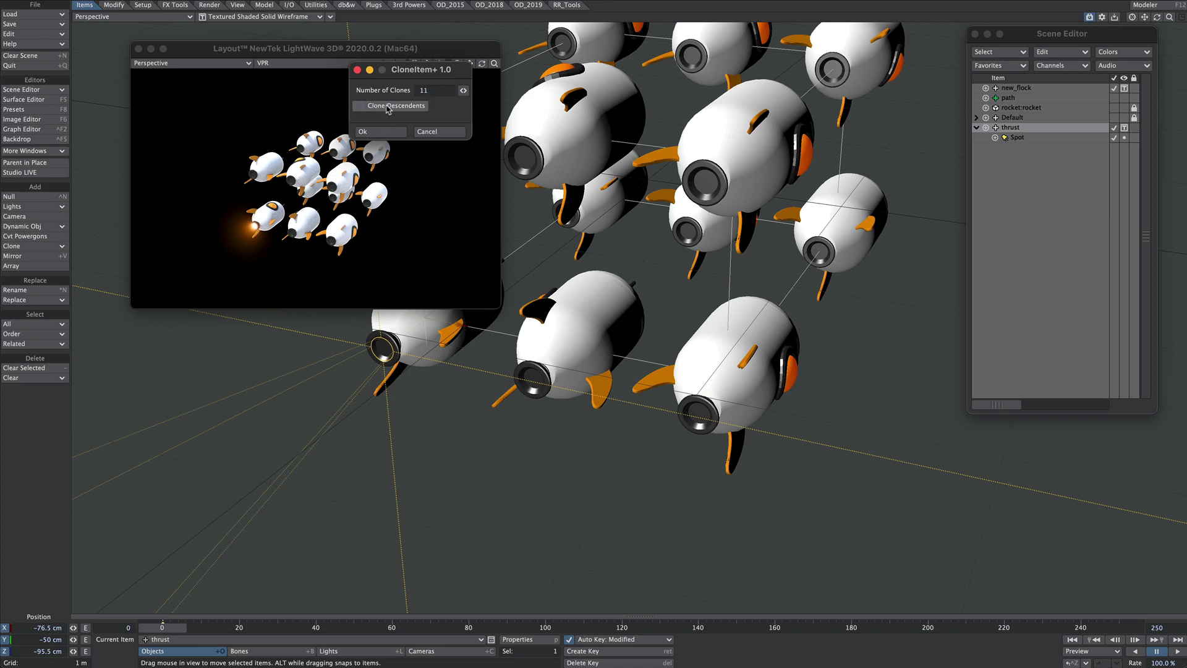
{"action": "left_click", "coordinate": [378, 132]}
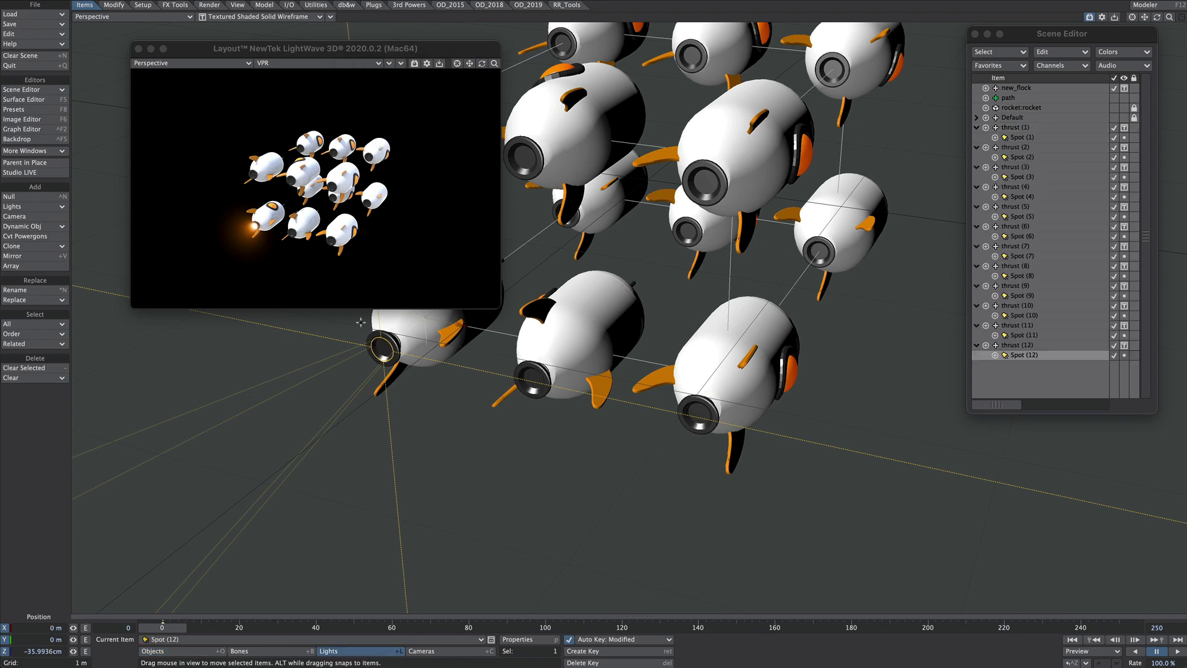
{"action": "left_click_drag", "start_coordinate": [327, 214], "coordinate": [296, 210], "text": "alt"}
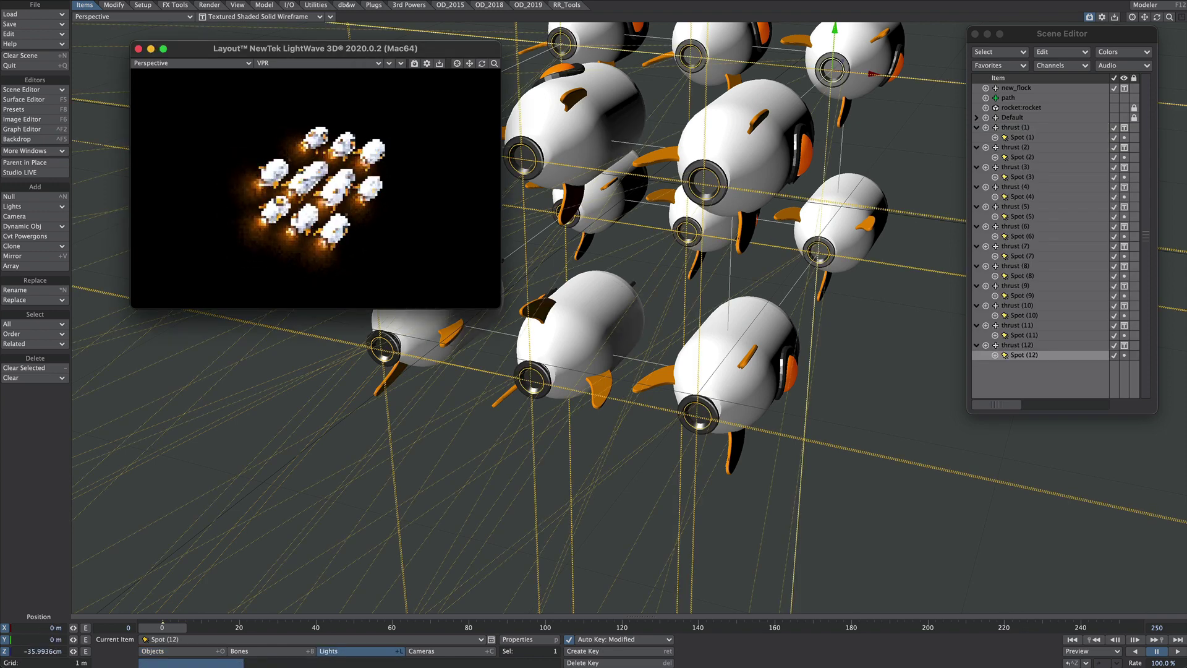
{"action": "left_click_drag", "start_coordinate": [164, 626], "coordinate": [189, 627]}
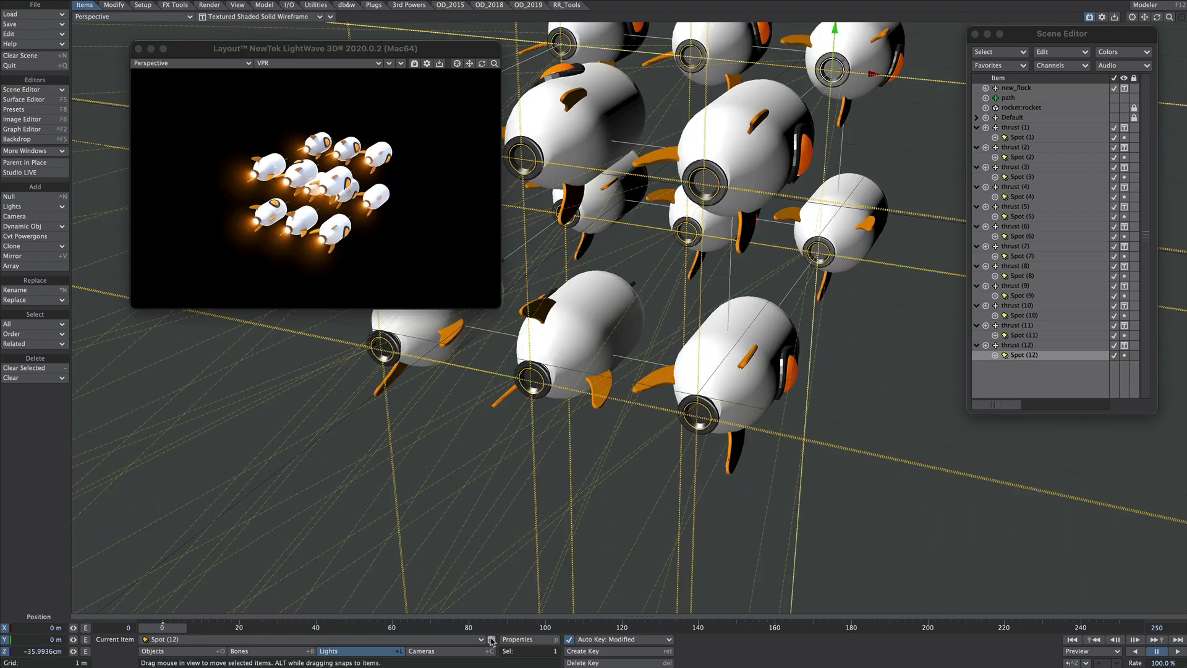
Select all twelve spot lights, Spot (1) to Spot (12), and hide them in the viewport.
{"action": "left_click", "coordinate": [491, 640]}
{"action": "left_click", "coordinate": [423, 462], "text": "shift"}
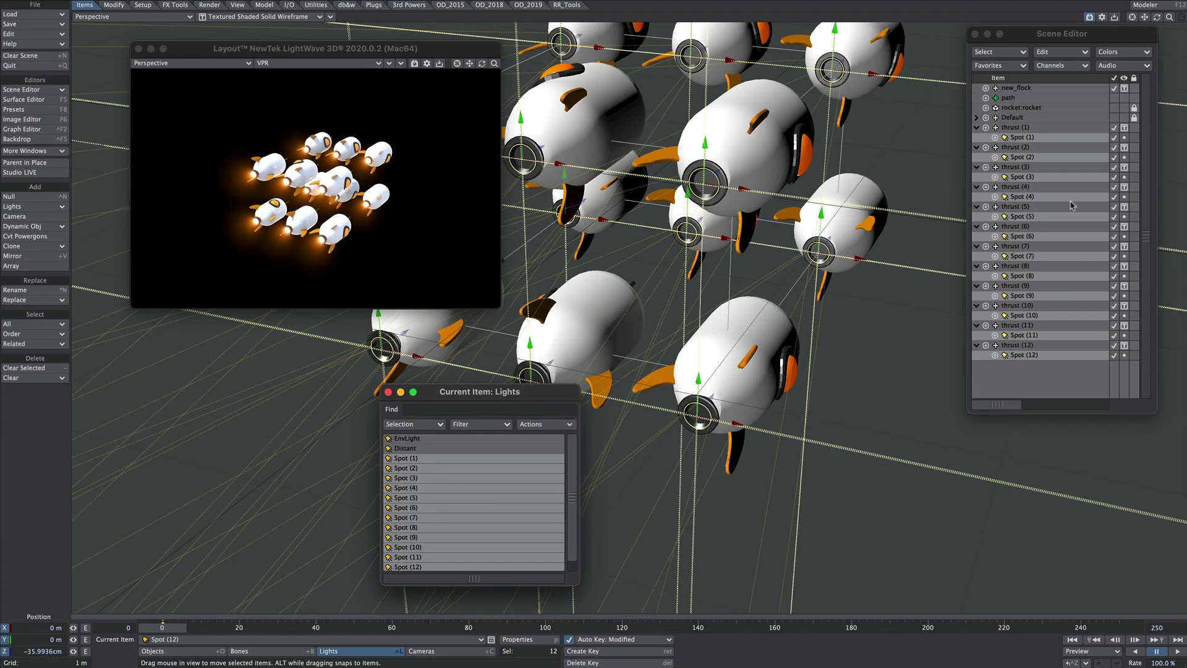
{"action": "left_click", "coordinate": [1123, 288]}
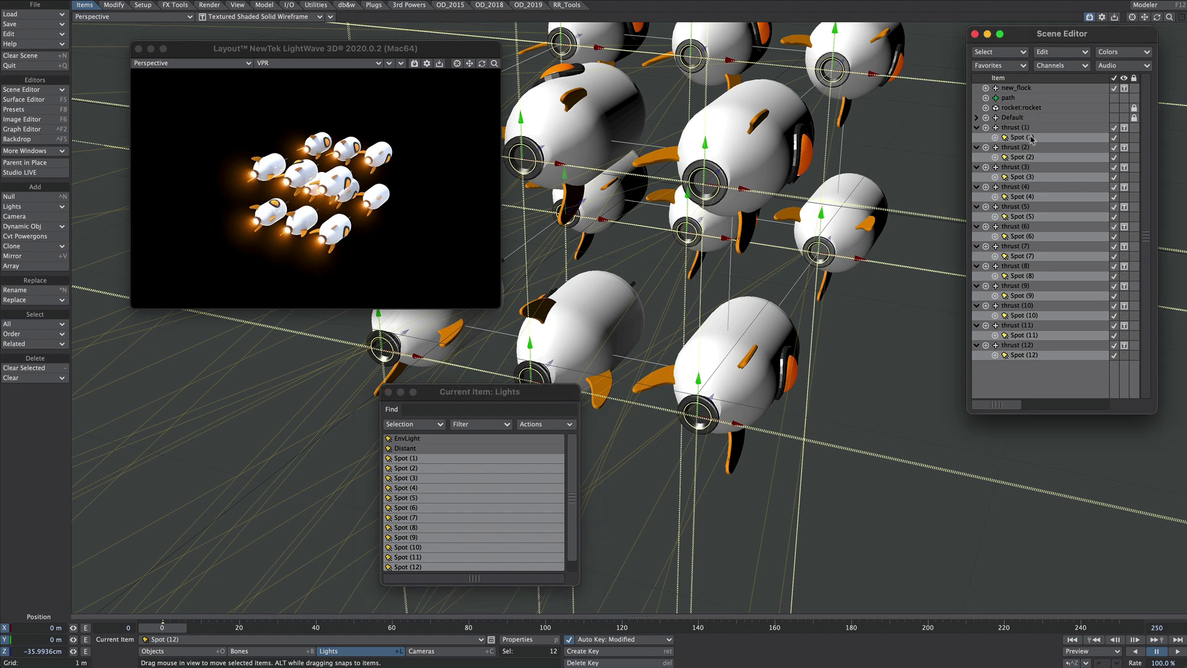
{"action": "left_click", "coordinate": [388, 392]}
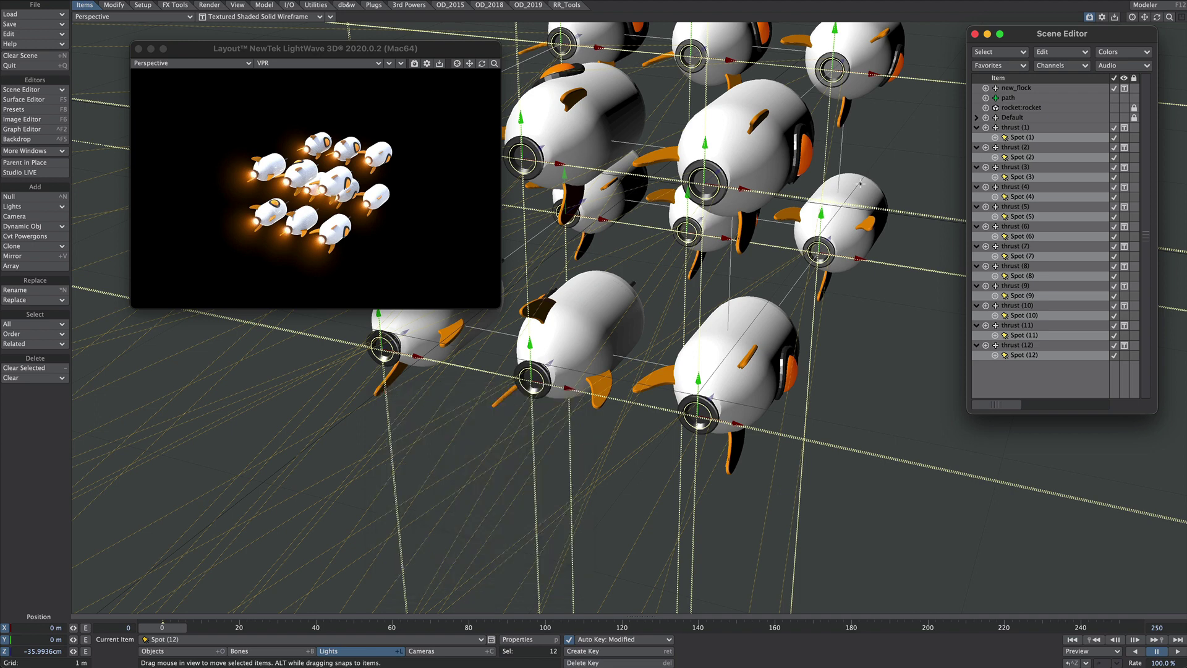
Recolor the orange key at position 0.12457 in the spot light's Gradient node to purple, with color values 70%, 100%, 100%.
{"action": "key", "text": "p"}
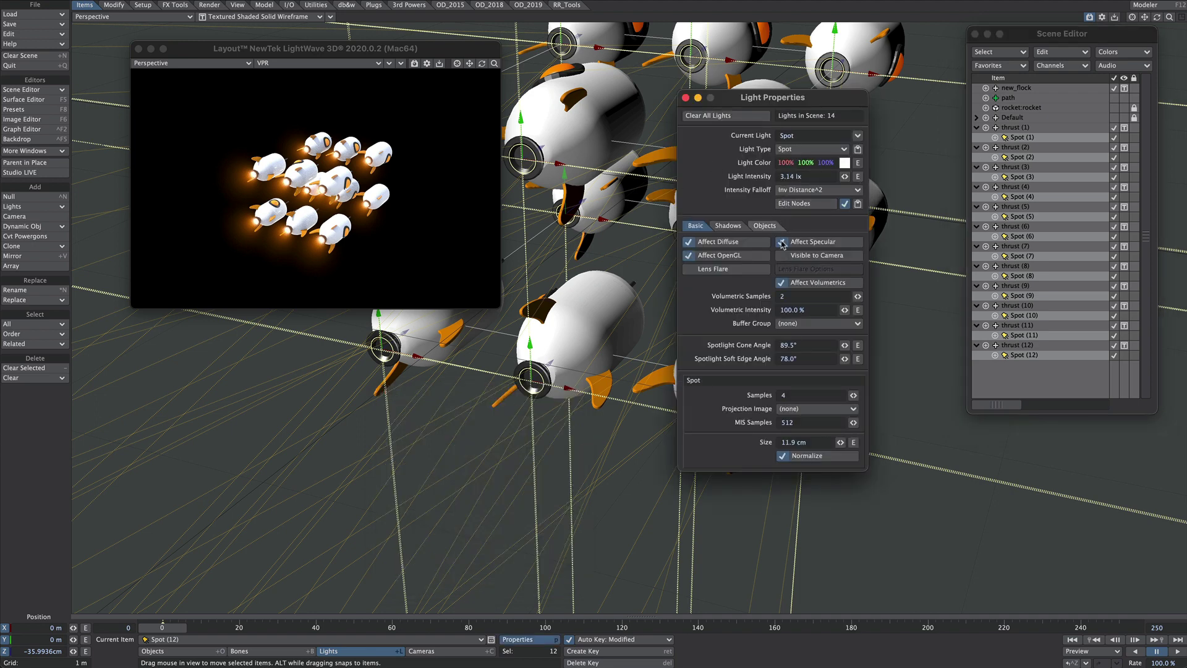
{"action": "left_click", "coordinate": [791, 204]}
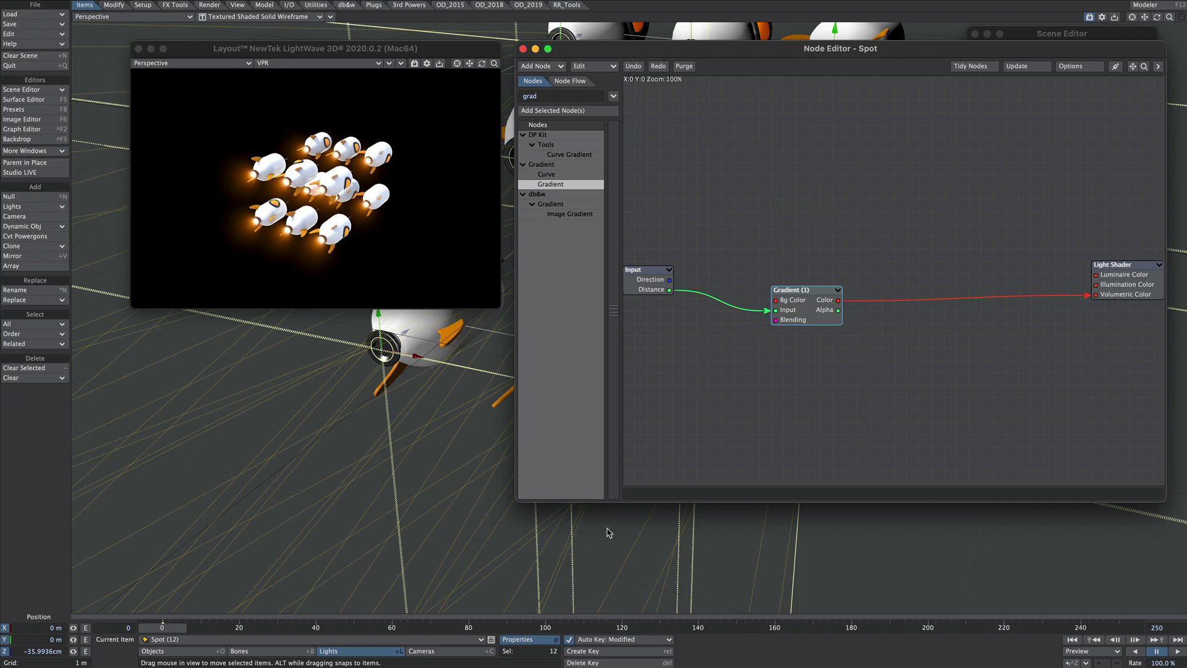
{"action": "double_click", "coordinate": [802, 311]}
{"action": "left_click", "coordinate": [734, 387]}
{"action": "right_click", "coordinate": [842, 198]}
{"action": "left_click_drag", "start_coordinate": [825, 198], "coordinate": [869, 198]}
{"action": "left_click", "coordinate": [725, 333]}
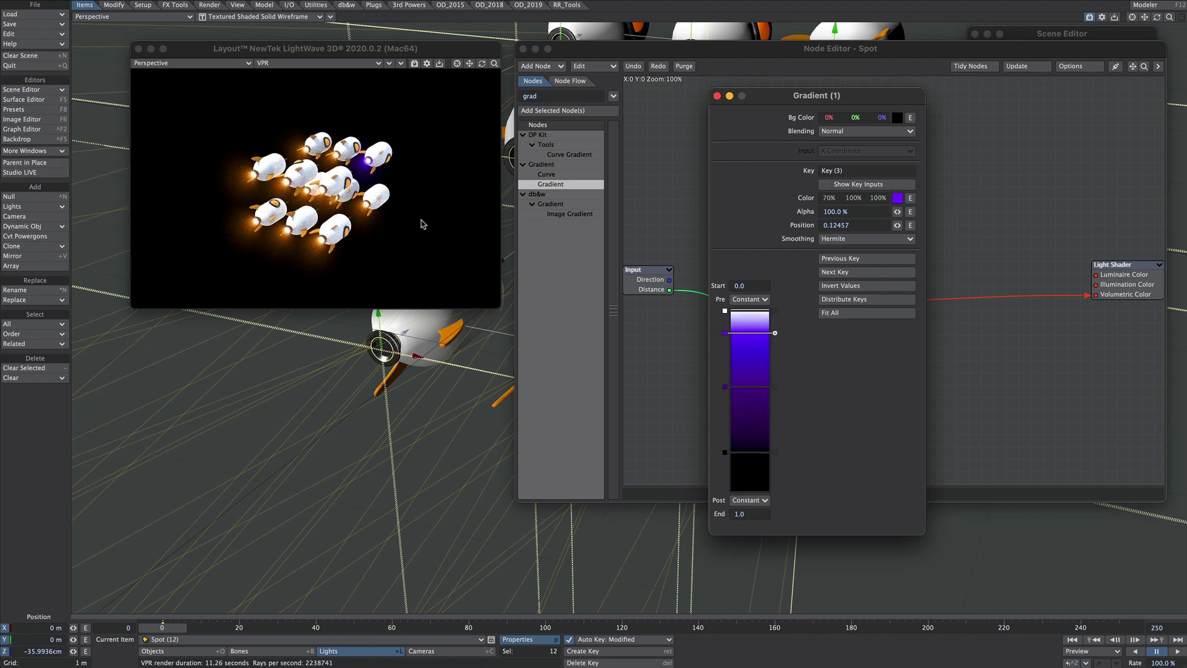
{"action": "left_click", "coordinate": [716, 97]}
{"action": "left_click", "coordinate": [522, 49]}
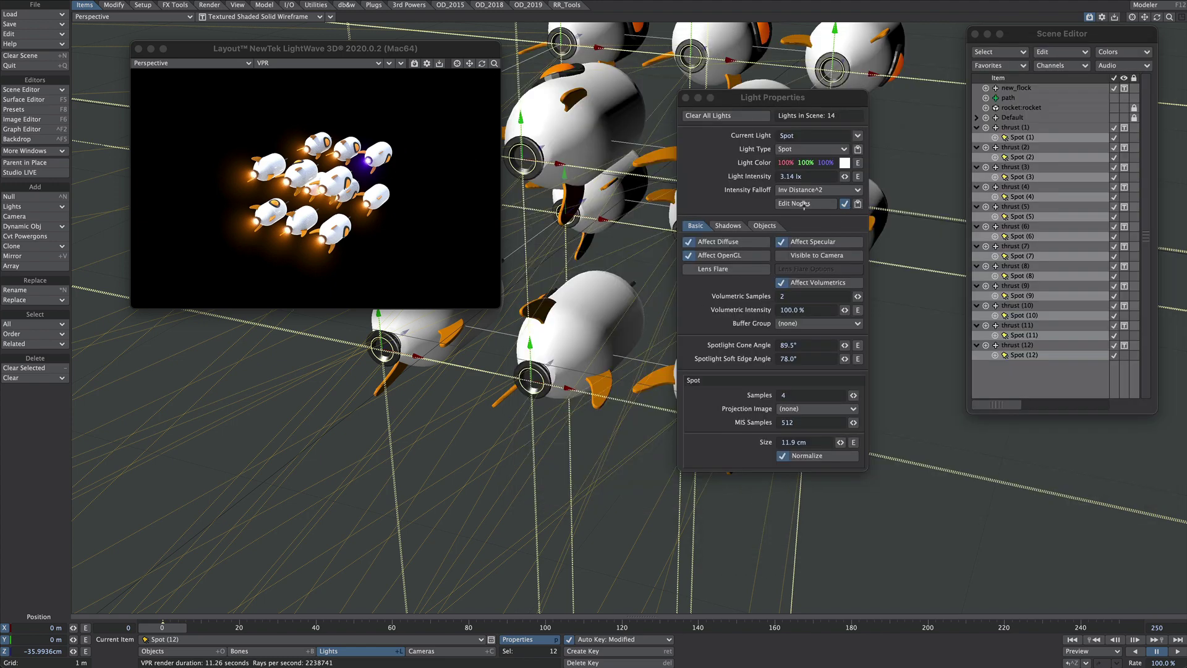
Copy the edited light's node setup and paste it to all the selected spot lights.
{"action": "left_click", "coordinate": [856, 204]}
{"action": "left_click", "coordinate": [858, 200]}
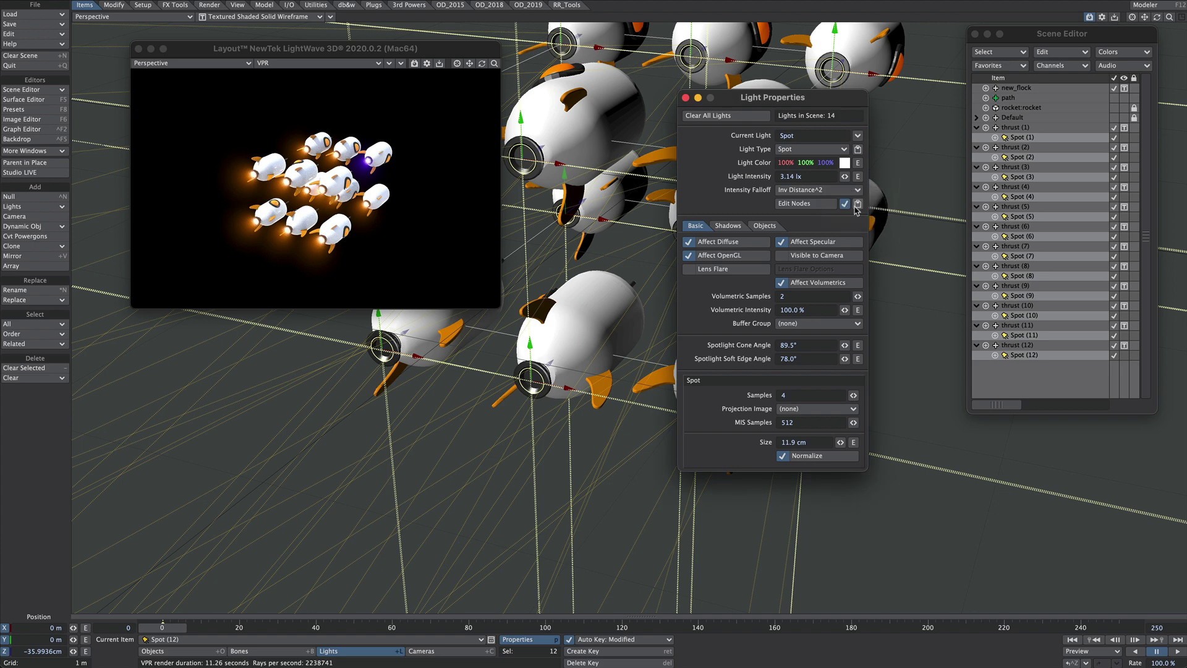
{"action": "left_click", "coordinate": [858, 203]}
{"action": "left_click", "coordinate": [858, 209]}
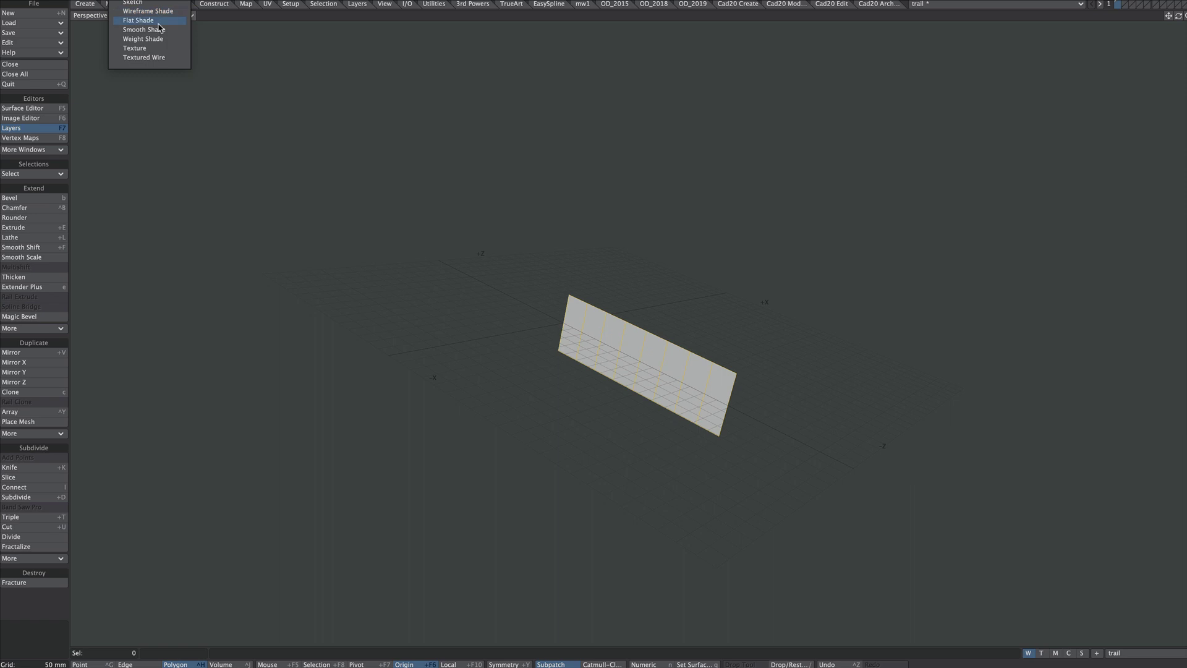
Switch to Modeler, change the perspective view's shading mode and examine the segmented trail strip.
{"action": "left_click", "coordinate": [148, 28]}
{"action": "left_click_drag", "start_coordinate": [432, 297], "coordinate": [516, 285], "text": "alt"}
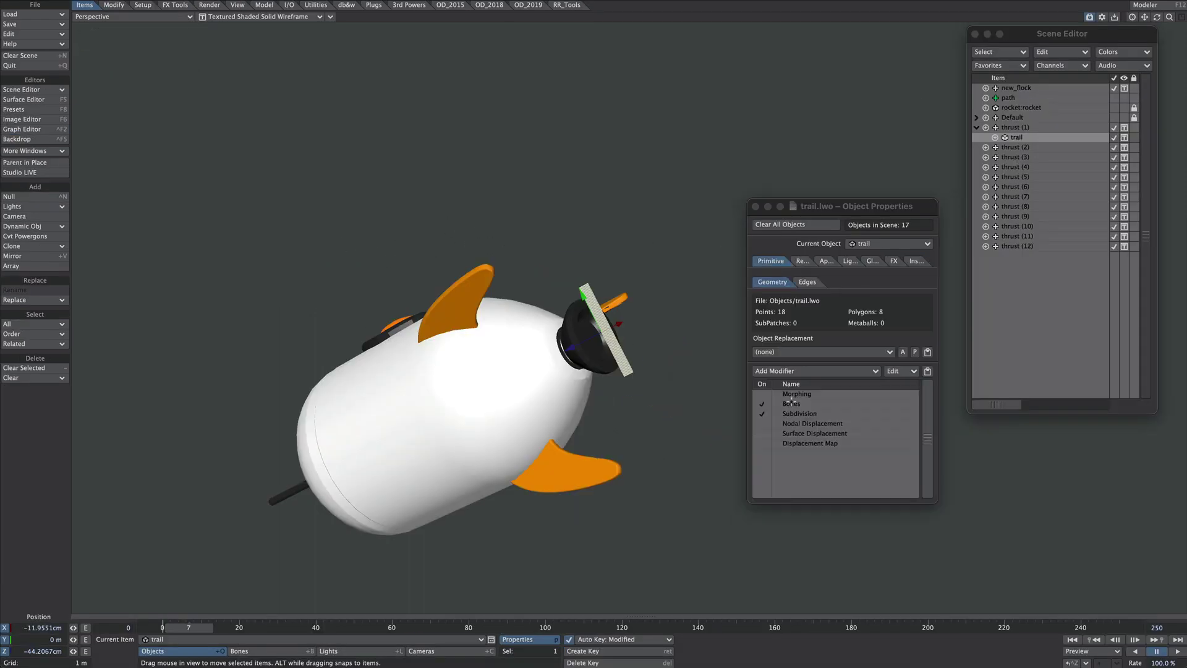
Remove all the default modifiers, from Morphing to Displacement Map, from the trail object.
{"action": "left_click", "coordinate": [793, 394]}
{"action": "left_click", "coordinate": [803, 444], "text": "shift"}
{"action": "right_click", "coordinate": [835, 395]}
{"action": "left_click", "coordinate": [826, 461]}
Add an Inertia modifier to the trail object, with the trail weight map and a lag rate of 2.0 s/m.
{"action": "left_click", "coordinate": [822, 372]}
{"action": "left_click", "coordinate": [820, 377]}
{"action": "left_click", "coordinate": [871, 396]}
{"action": "left_click", "coordinate": [921, 465]}
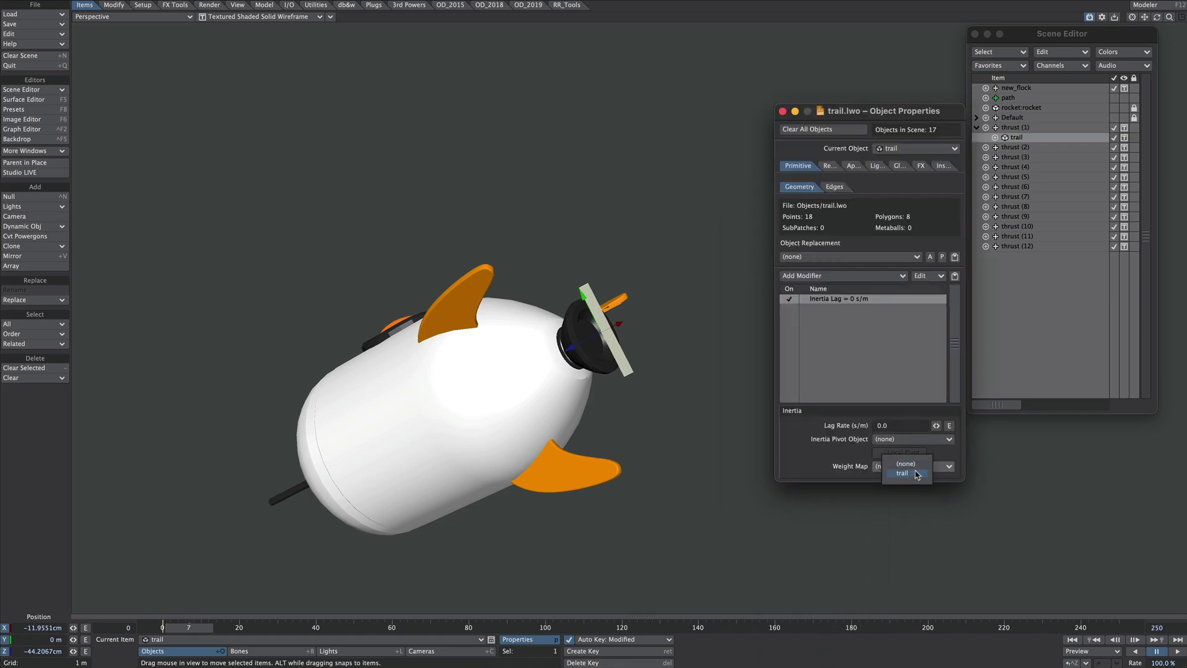
{"action": "type", "text": "2"}
{"action": "key", "text": "Return"}
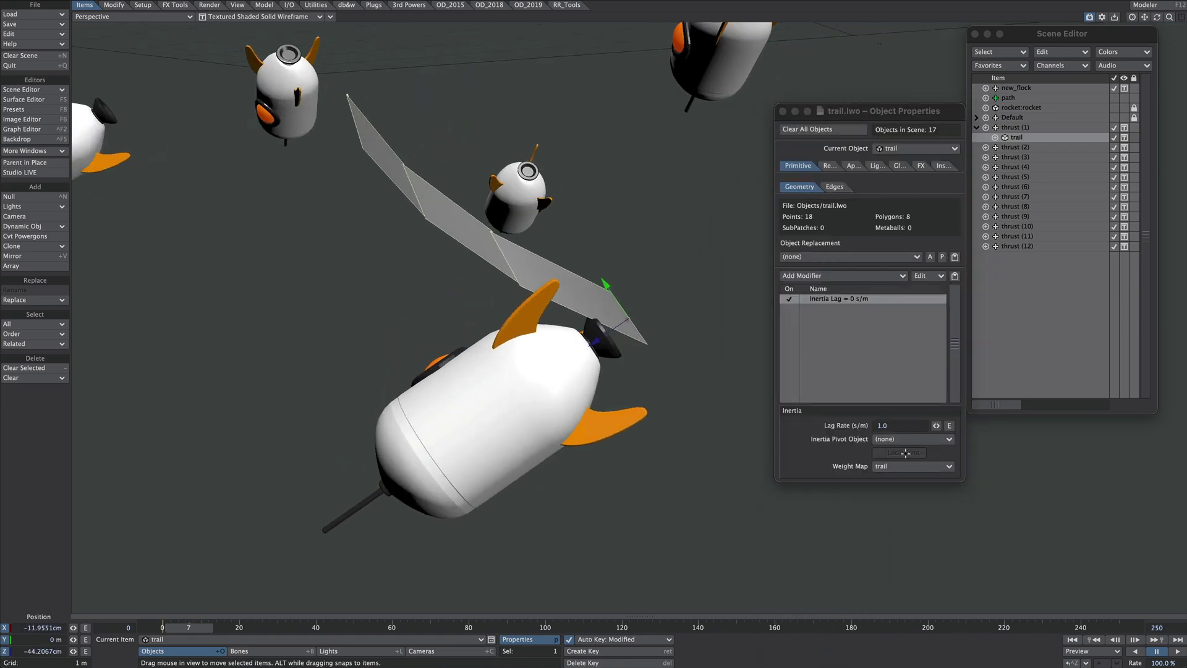
{"action": "left_click_drag", "start_coordinate": [822, 111], "coordinate": [901, 183]}
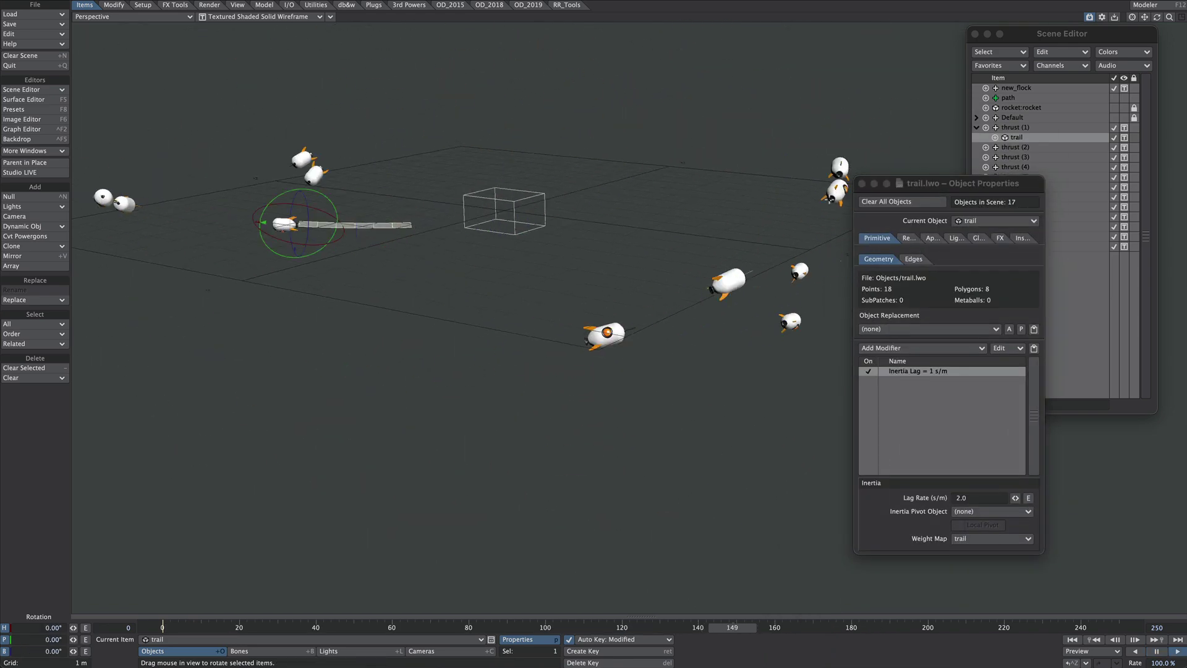